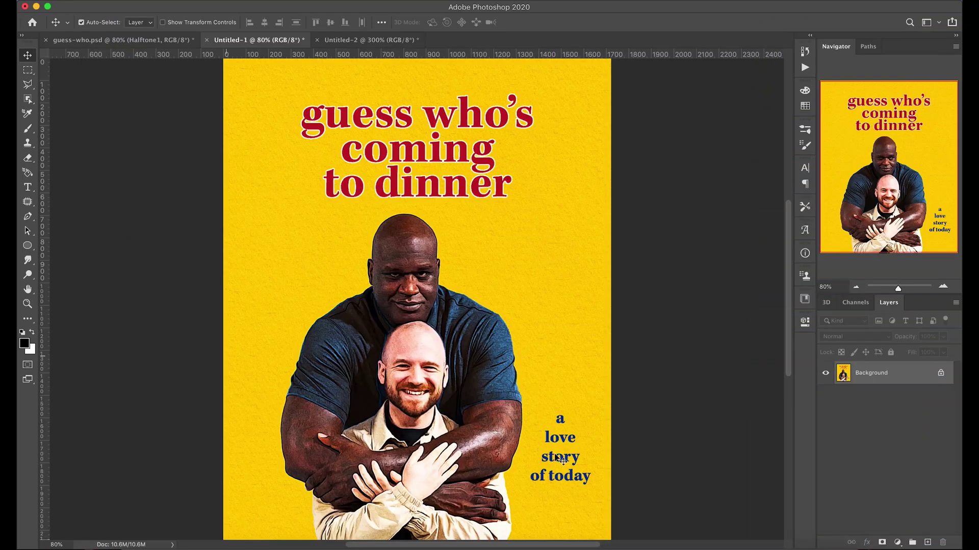
# Duplicate the Background layer and name the copy Red-Halftone.
pyautogui.press('super+plus')
pyautogui.press('super+plus')
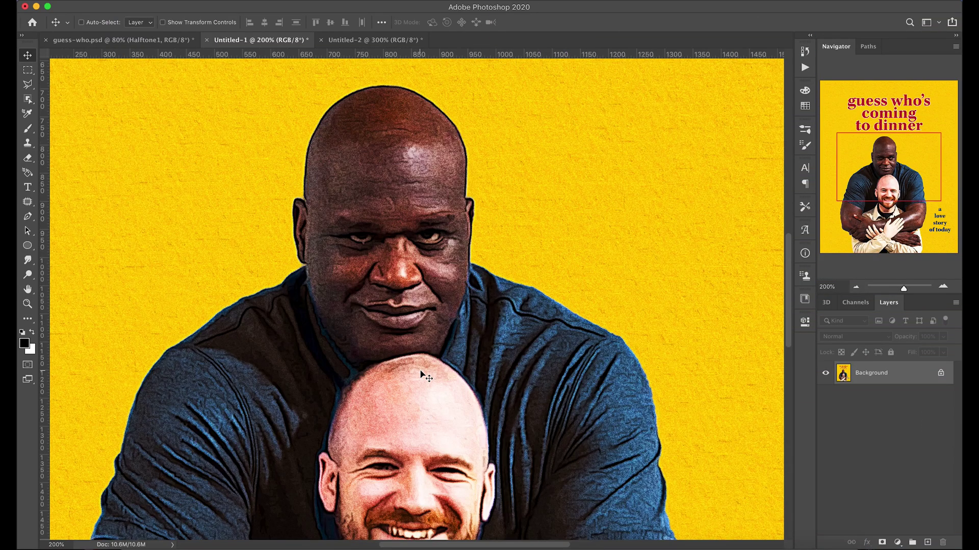
pyautogui.press('super+minus')
pyautogui.press('super+plus')
pyautogui.press('super+minus')
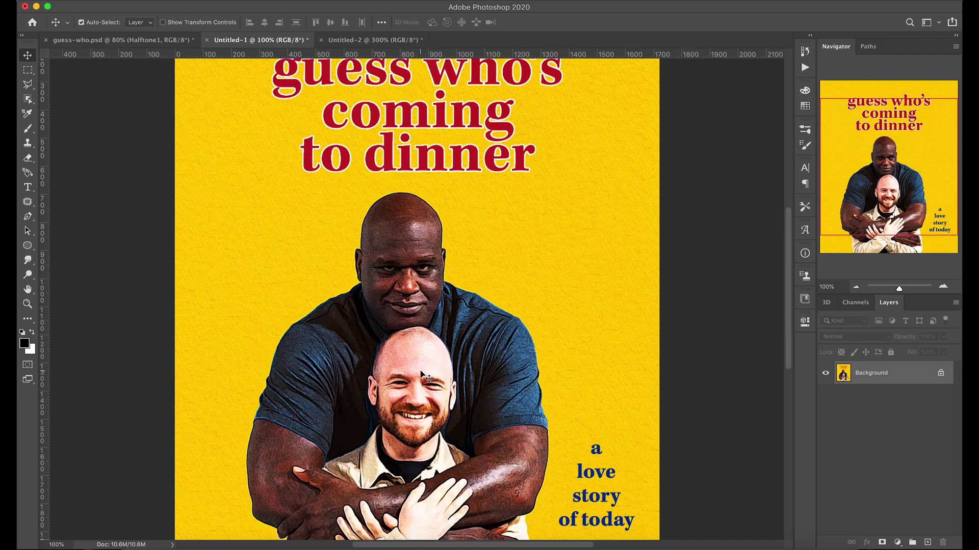
pyautogui.press('super+j')
pyautogui.doubleClick(612, 359)
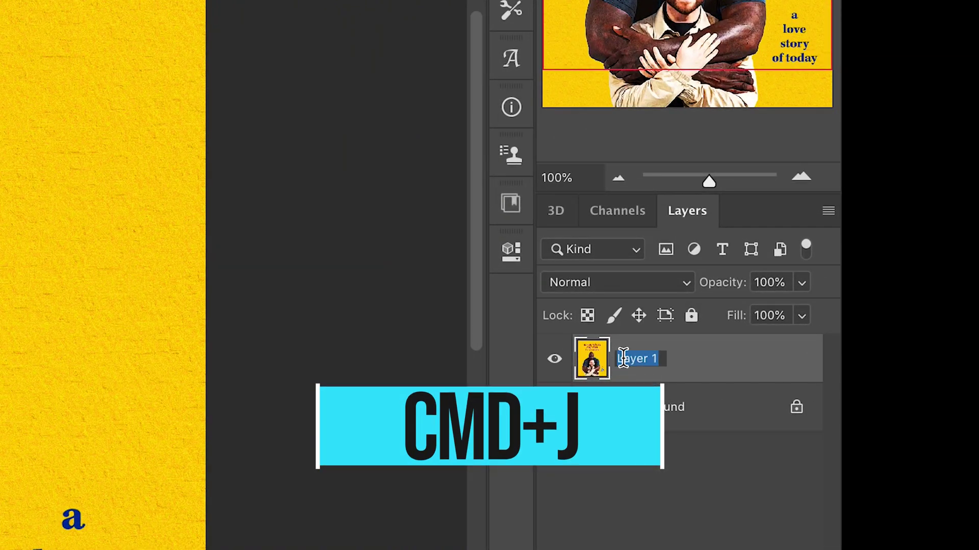
pyautogui.write('Red-Halftone')
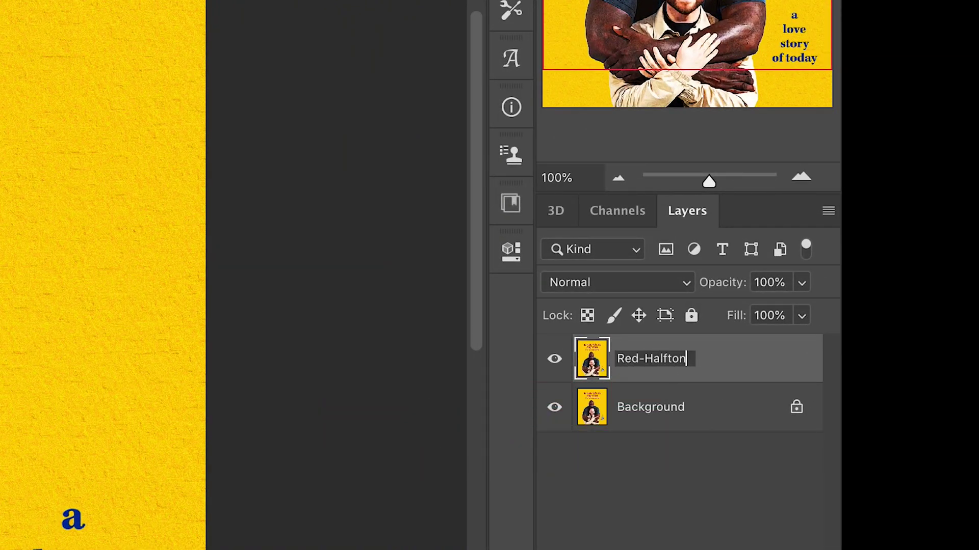
pyautogui.press('Return')
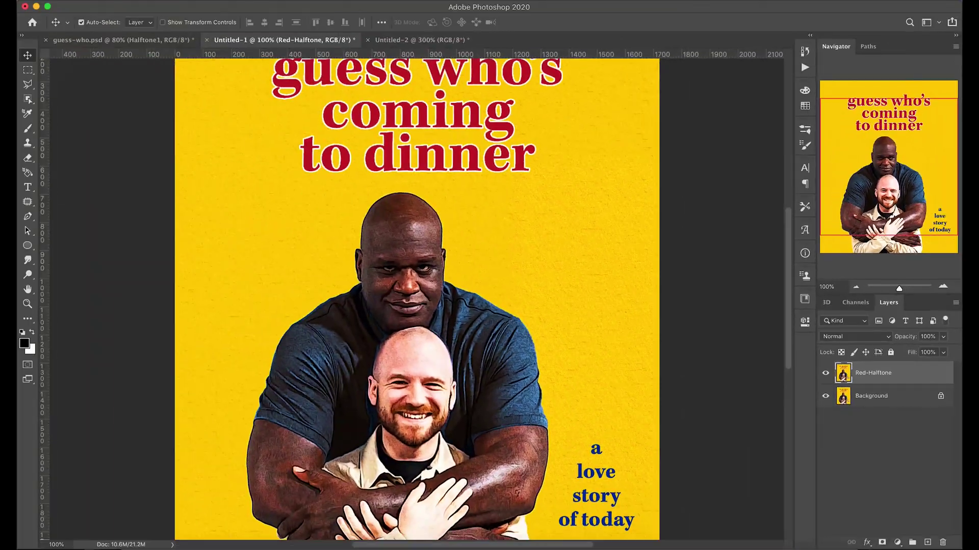
# Start a Color Halftone filter on the Red-Halftone layer with a maximum radius of 4 pixels.
pyautogui.click(279, 2)
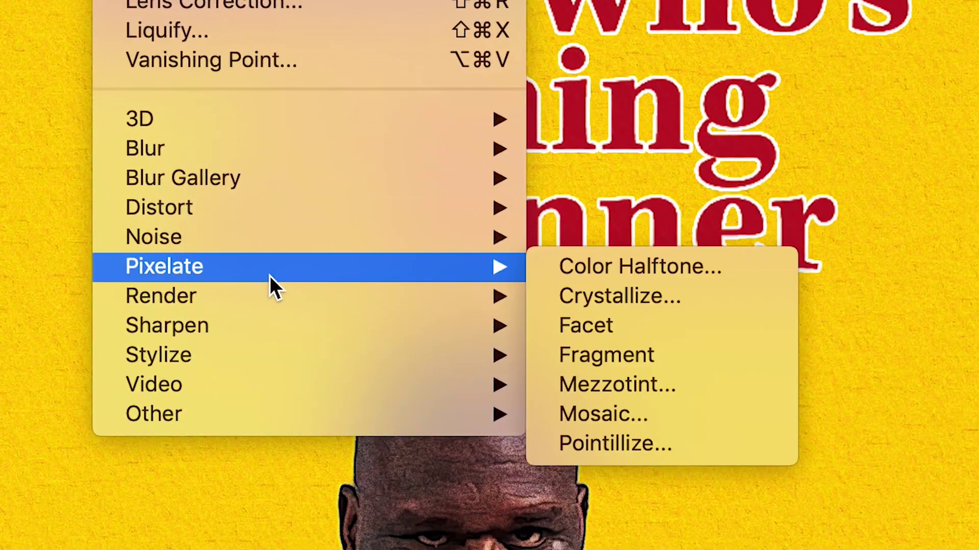
pyautogui.click(612, 273)
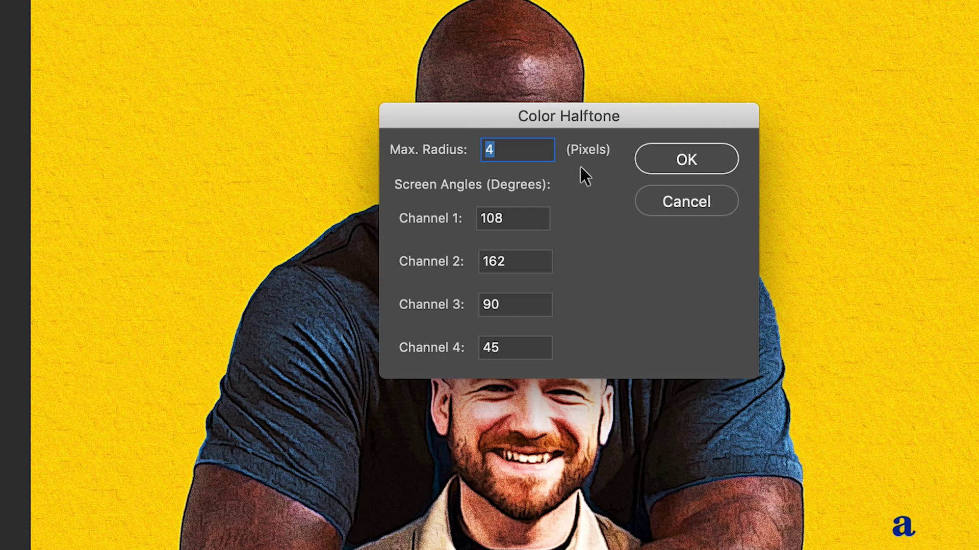
pyautogui.write('2')
pyautogui.press('Return')
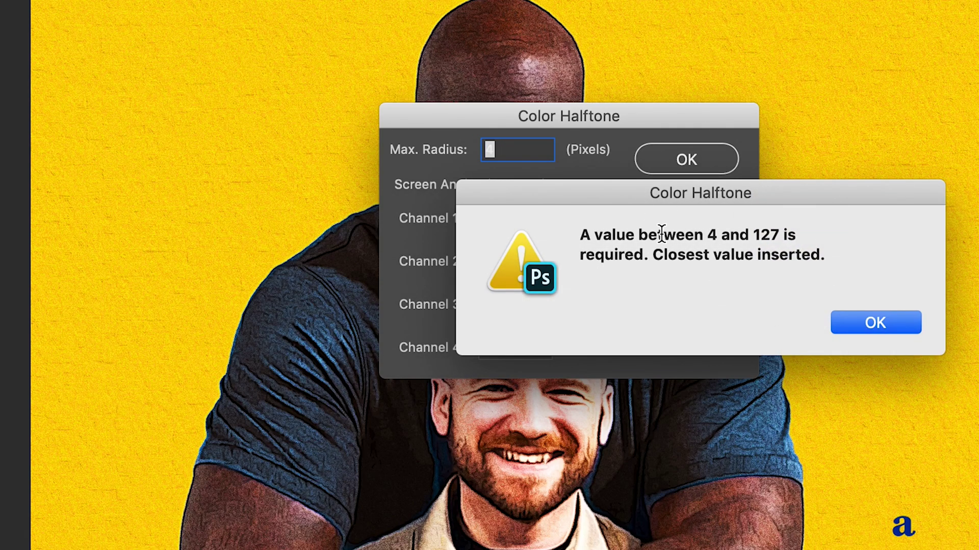
pyautogui.click(832, 316)
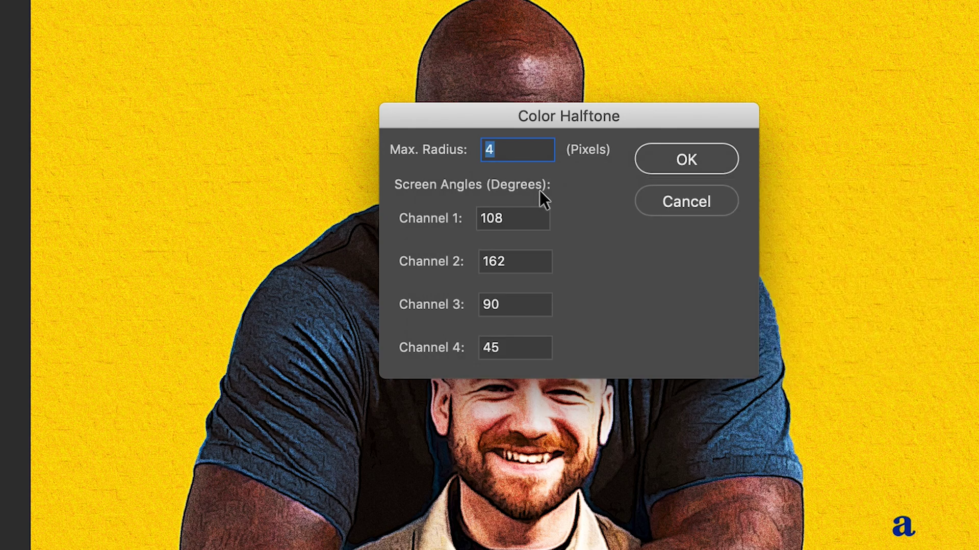
# Set the halftone screen angles of channels 1 to 3 to 108, 162 and 90 degrees and apply the filter.
pyautogui.press('Tab')
pyautogui.write('108')
pyautogui.press('Tab')
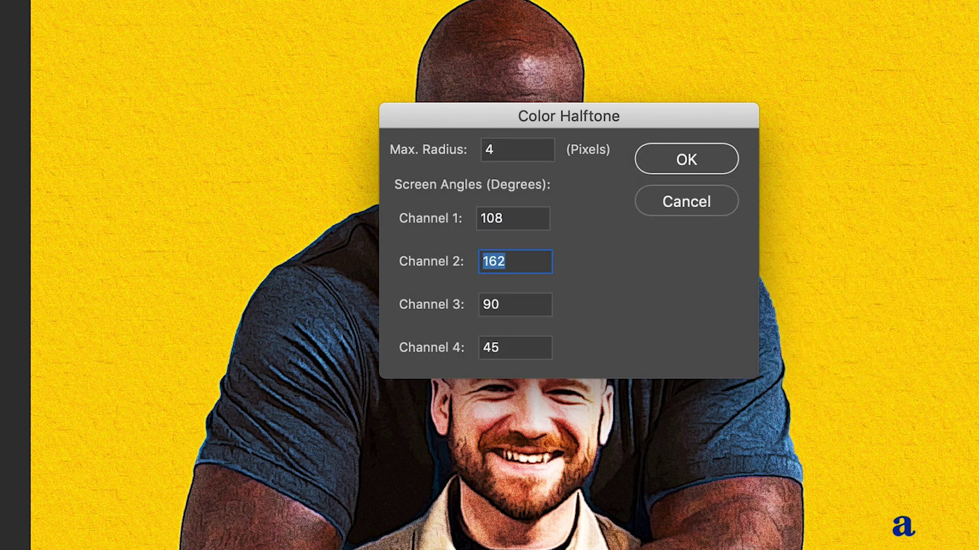
pyautogui.write('162')
pyautogui.press('Tab')
pyautogui.write('90')
pyautogui.press('Tab')
pyautogui.press('Return')
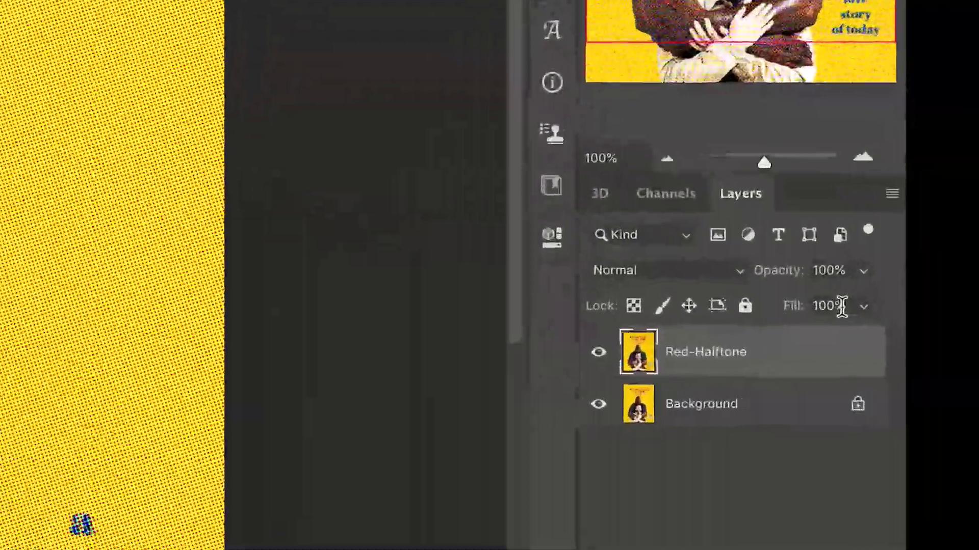
# Set the Red-Halftone layer's fill to 35%.
pyautogui.click(933, 354)
pyautogui.write('35')
pyautogui.press('Return')
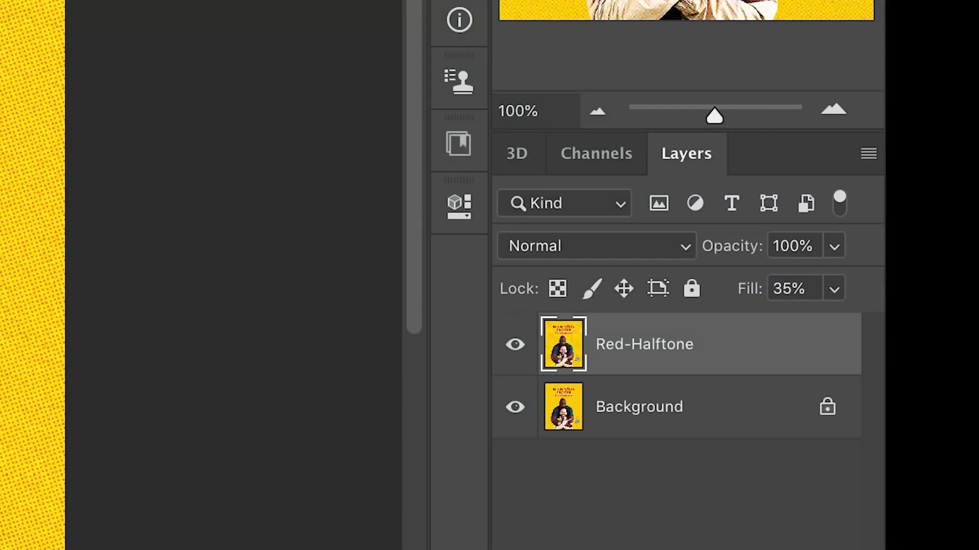
# Limit the Red-Halftone layer's blending to the R channel and split its This Layer Blend If shadows to 0 / 100.
pyautogui.doubleClick(800, 344)
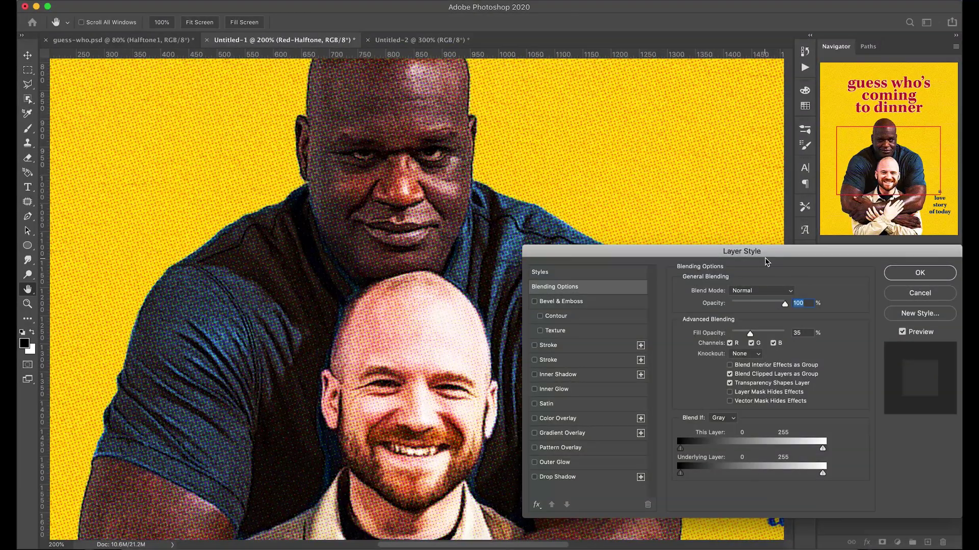
pyautogui.moveTo(767, 253); pyautogui.dragTo(755, 47)
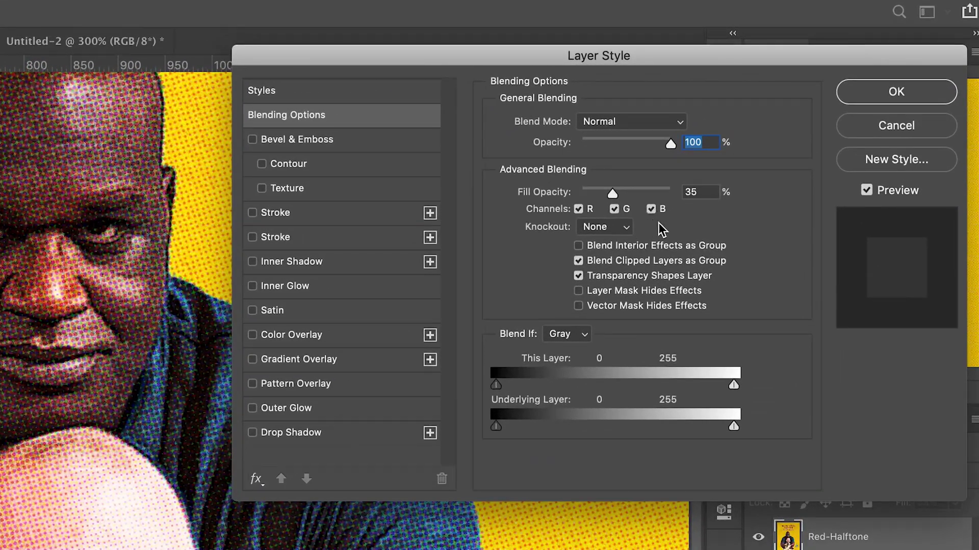
pyautogui.click(651, 209)
pyautogui.click(614, 209)
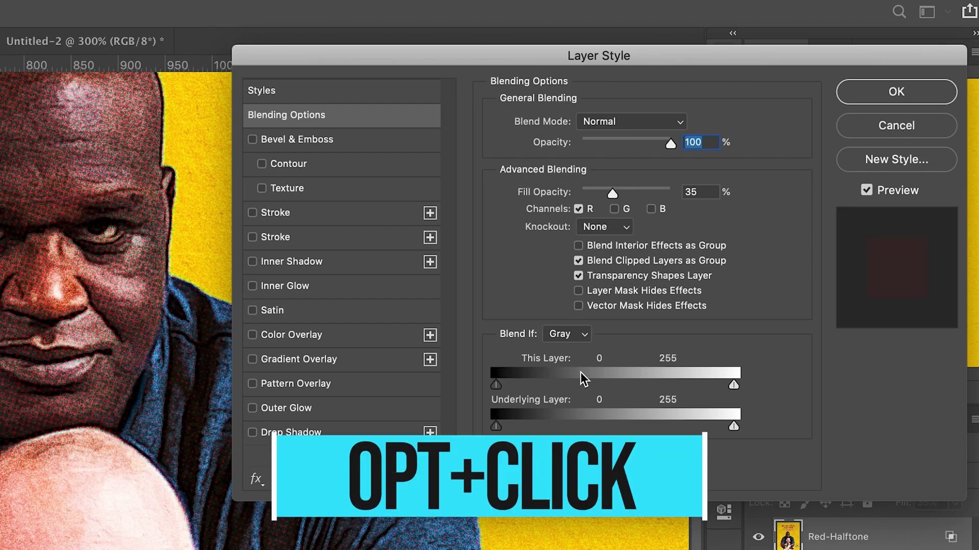
pyautogui.moveTo(515, 387); pyautogui.dragTo(591, 390)
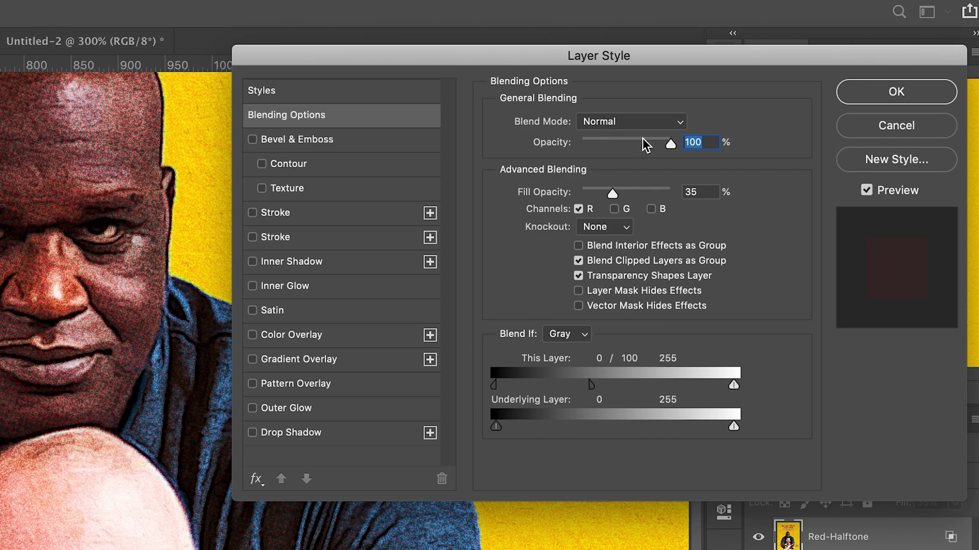
pyautogui.click(895, 100)
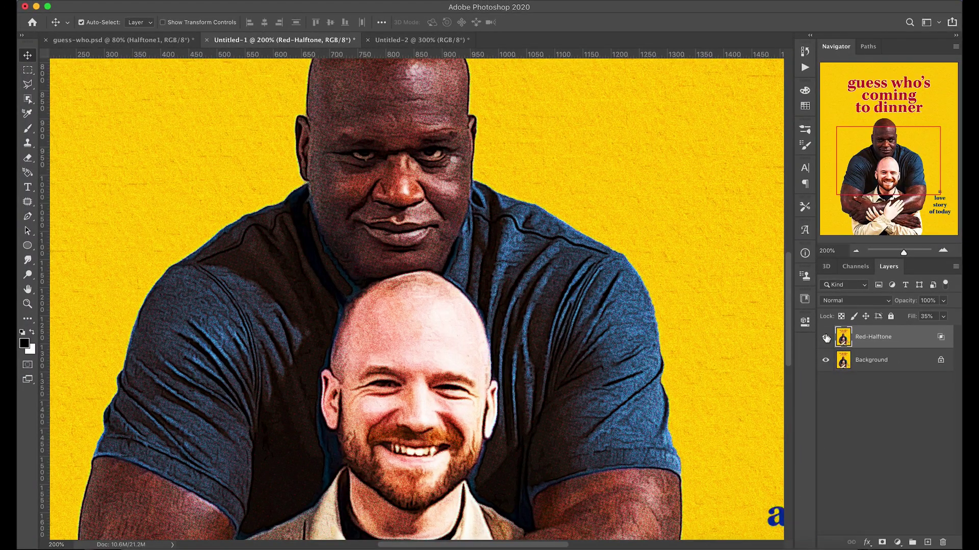
# Duplicate the Red-Halftone layer and name the copy Green-Halftone.
pyautogui.press('super+plus')
pyautogui.press('super+plus')
pyautogui.scroll(5, 580, 264)
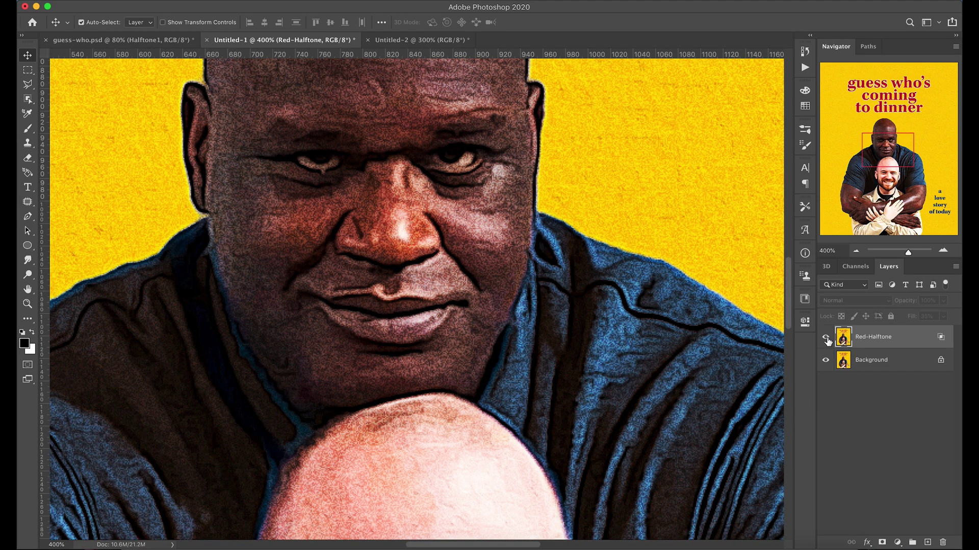
pyautogui.press('super+minus')
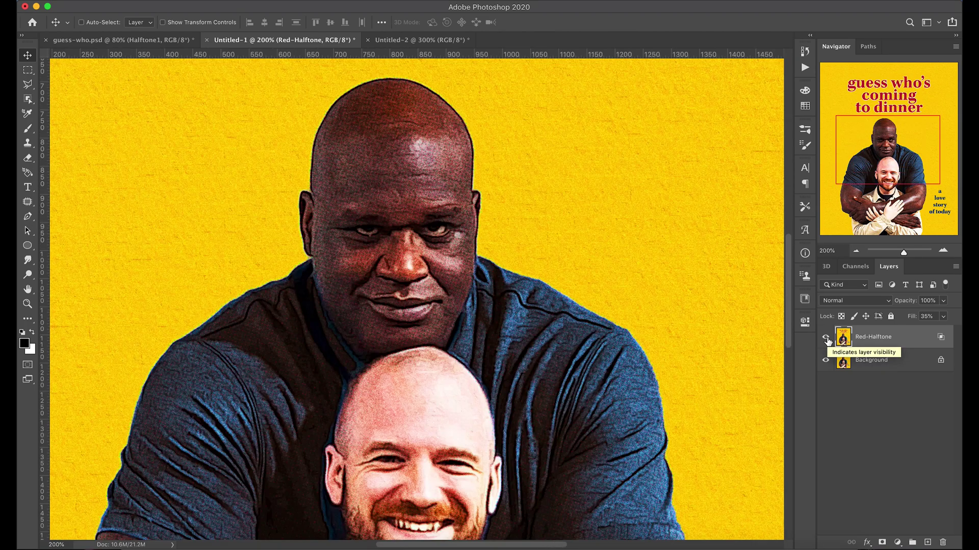
pyautogui.moveTo(618, 387); pyautogui.dragTo(605, 317)
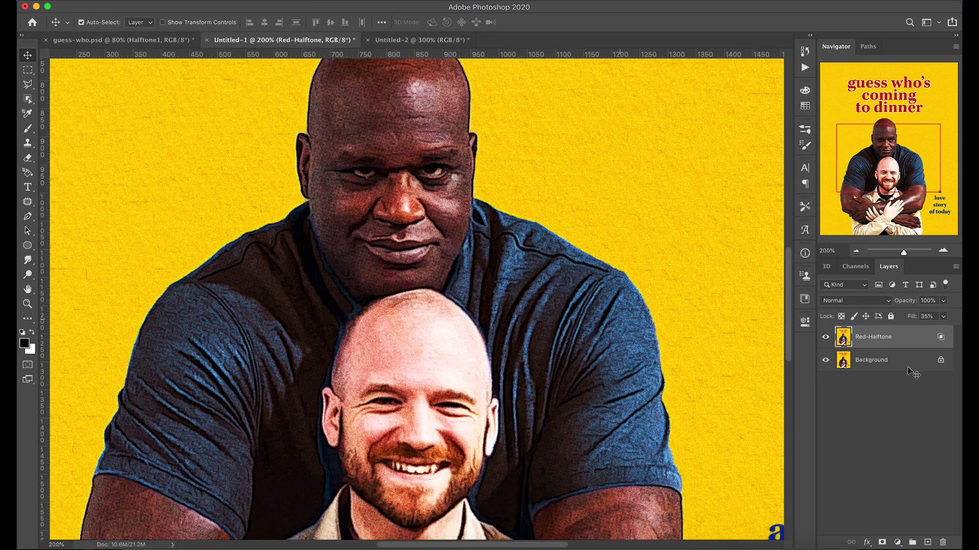
pyautogui.press('super+j')
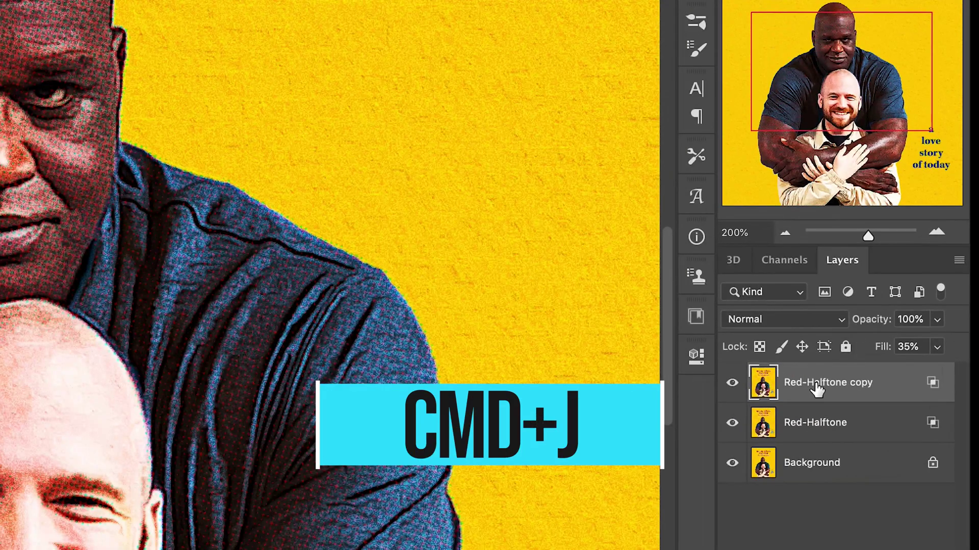
pyautogui.doubleClick(873, 336)
pyautogui.write('Green')
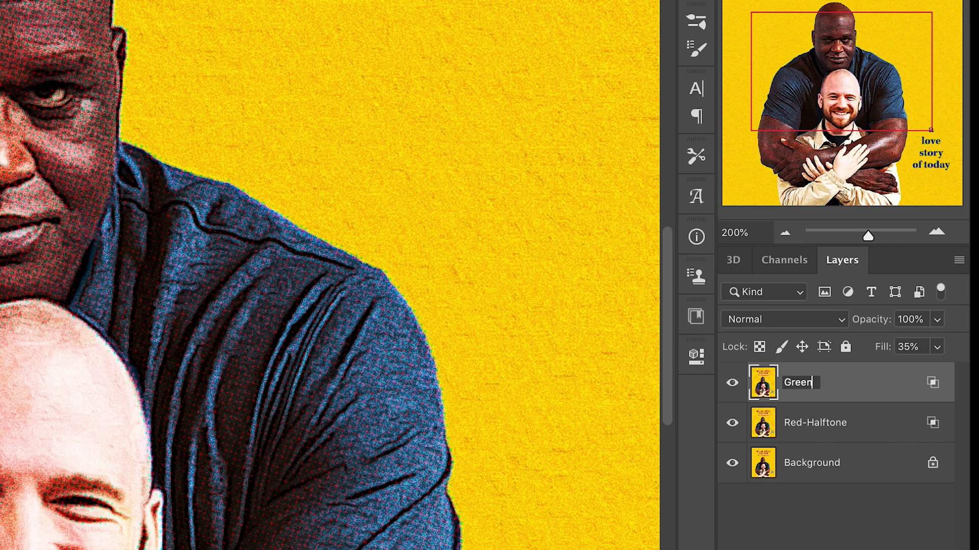
pyautogui.write('-Halftone')
pyautogui.press('Return')
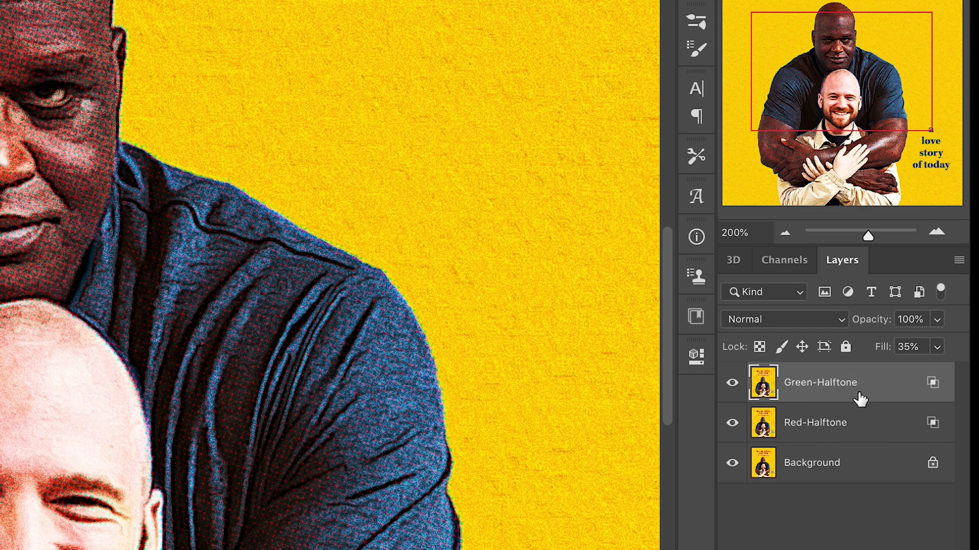
# Switch the Green-Halftone layer's blending to the G channel only and compare the poster with and without the layer.
pyautogui.doubleClick(898, 373)
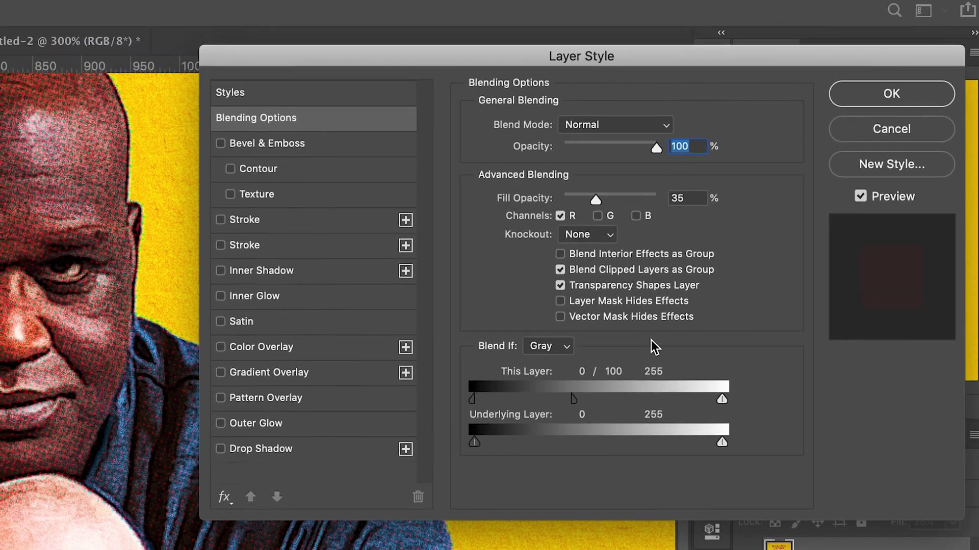
pyautogui.click(598, 216)
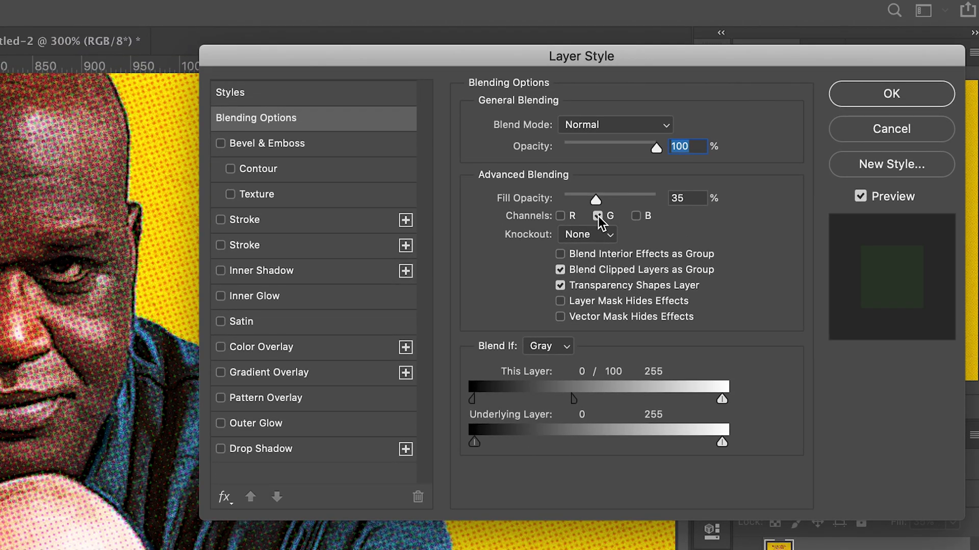
pyautogui.click(888, 96)
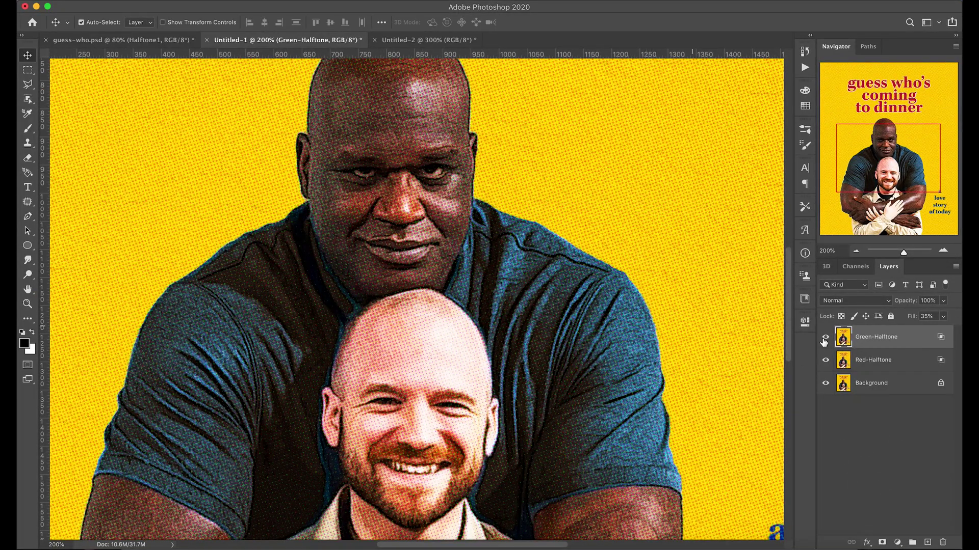
pyautogui.click(824, 337)
pyautogui.click(824, 337)
# Duplicate the Green-Halftone layer and name the copy Blue-Halftone.
pyautogui.press('super+j')
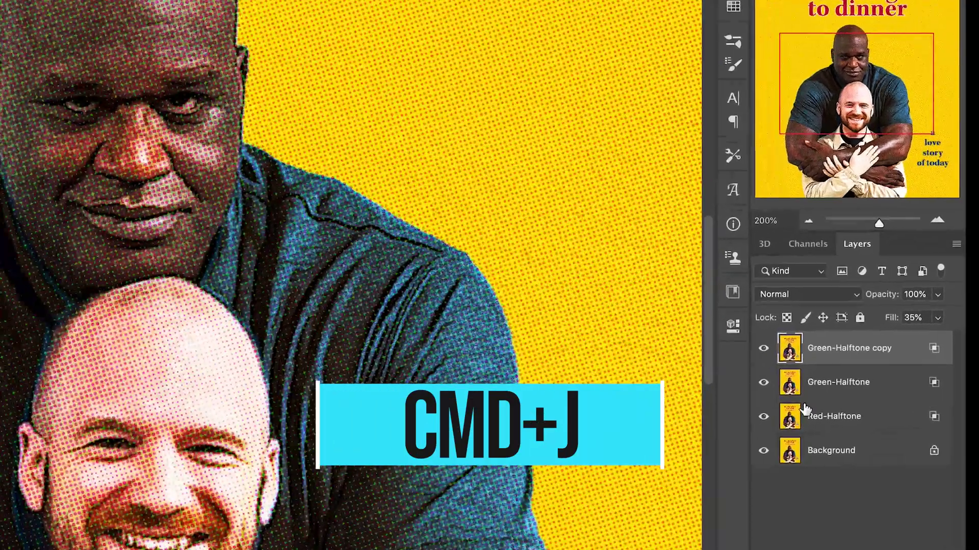
pyautogui.doubleClick(905, 336)
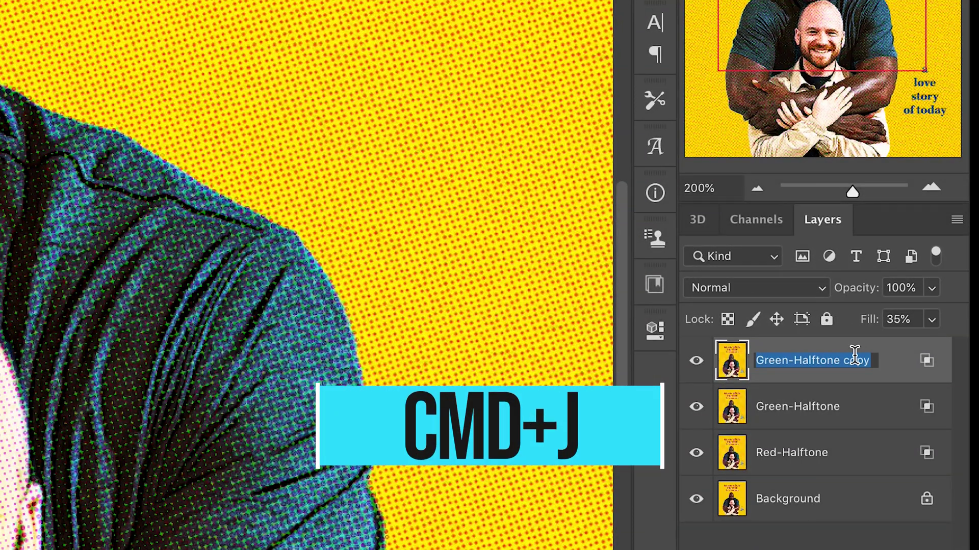
pyautogui.write('Blu')
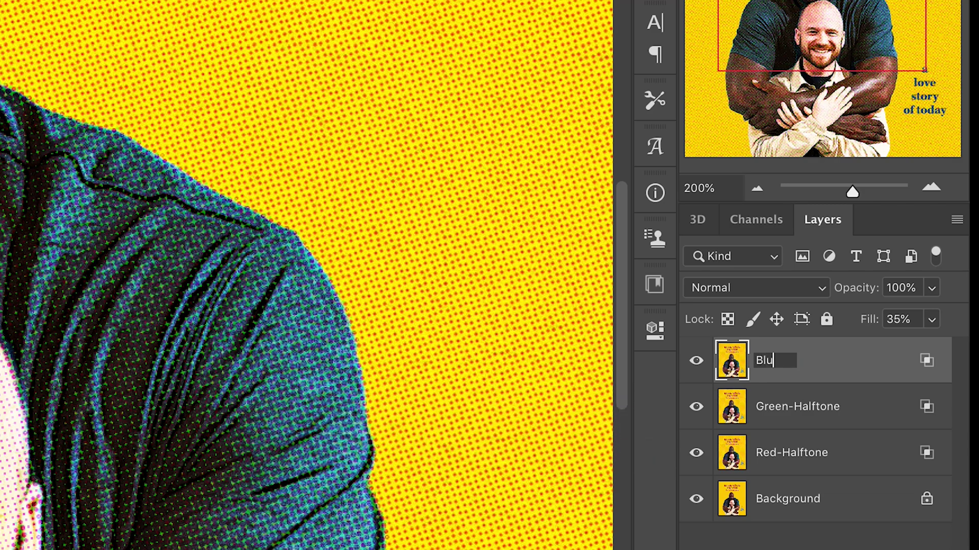
pyautogui.write('e-Halftone')
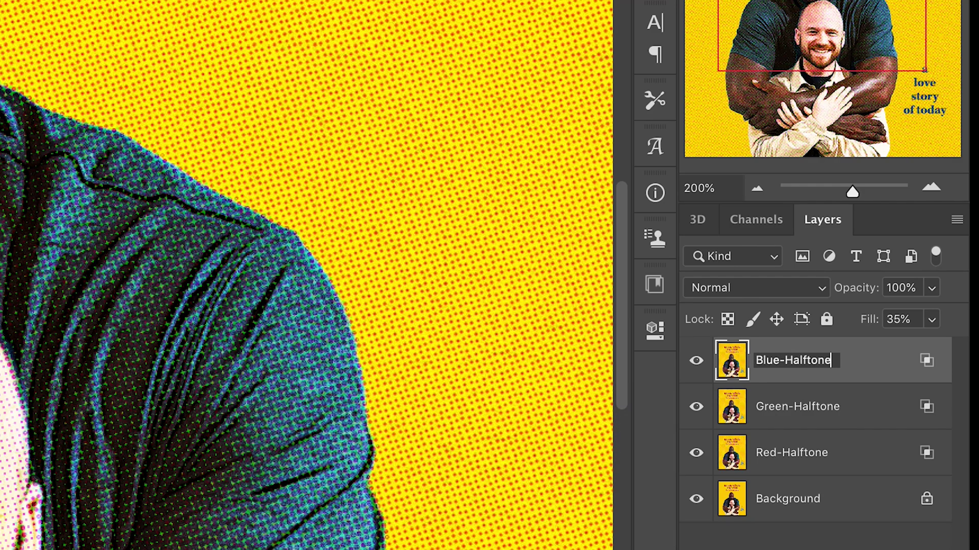
pyautogui.press('Return')
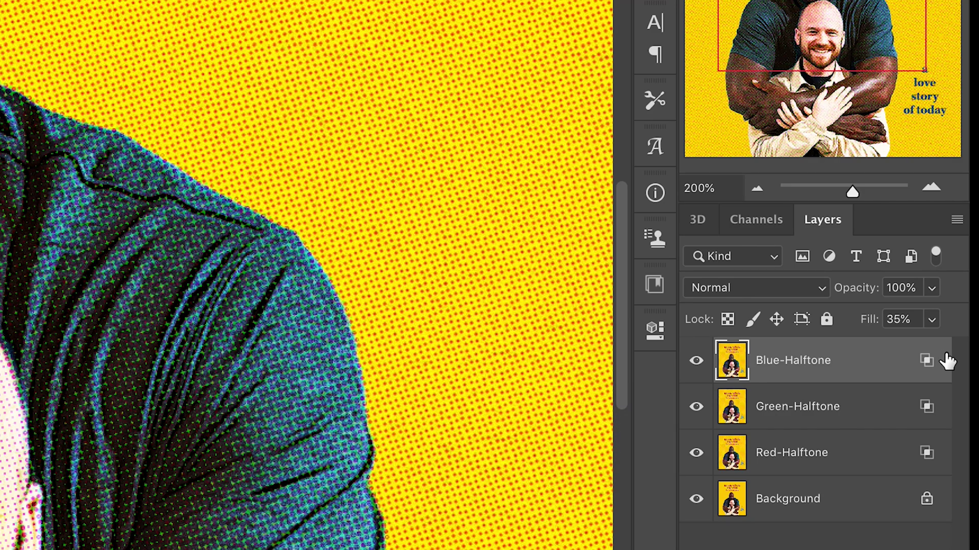
# Switch the Blue-Halftone layer's blending to the B channel only.
pyautogui.doubleClick(880, 362)
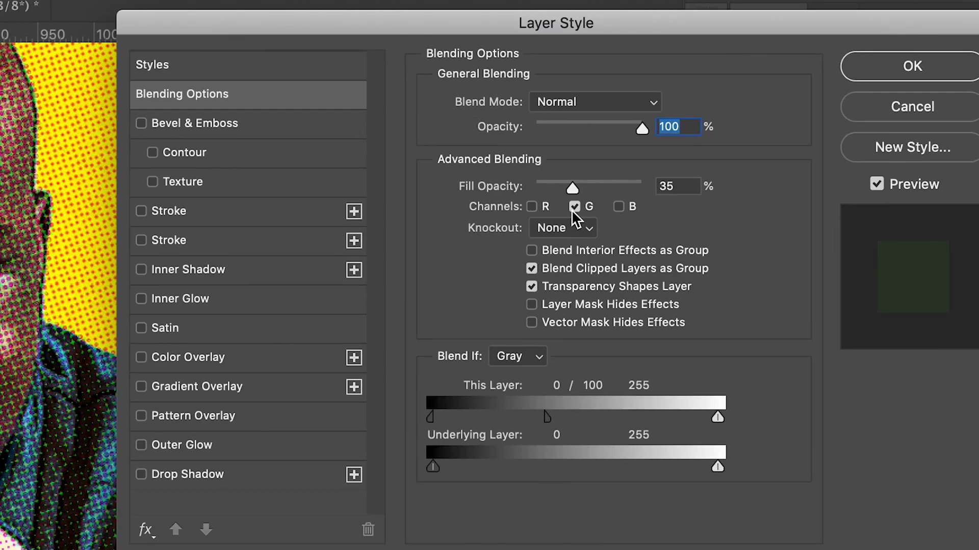
pyautogui.click(574, 207)
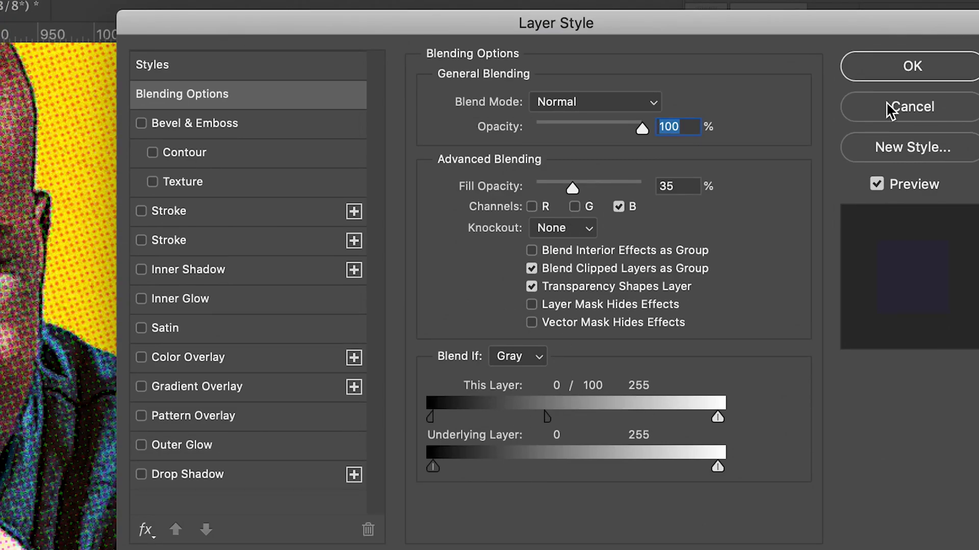
pyautogui.click(912, 65)
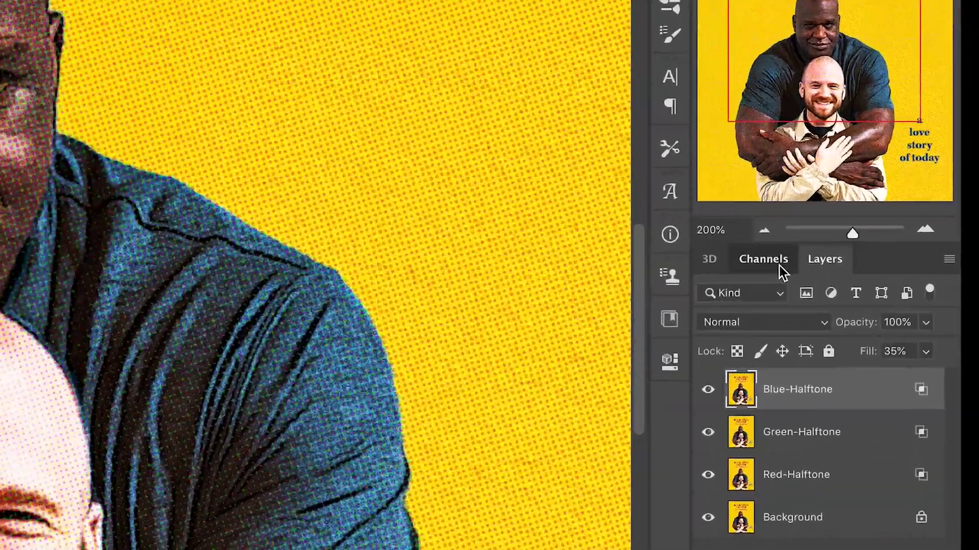
# Load the RGB composite channel as a selection.
pyautogui.click(863, 268)
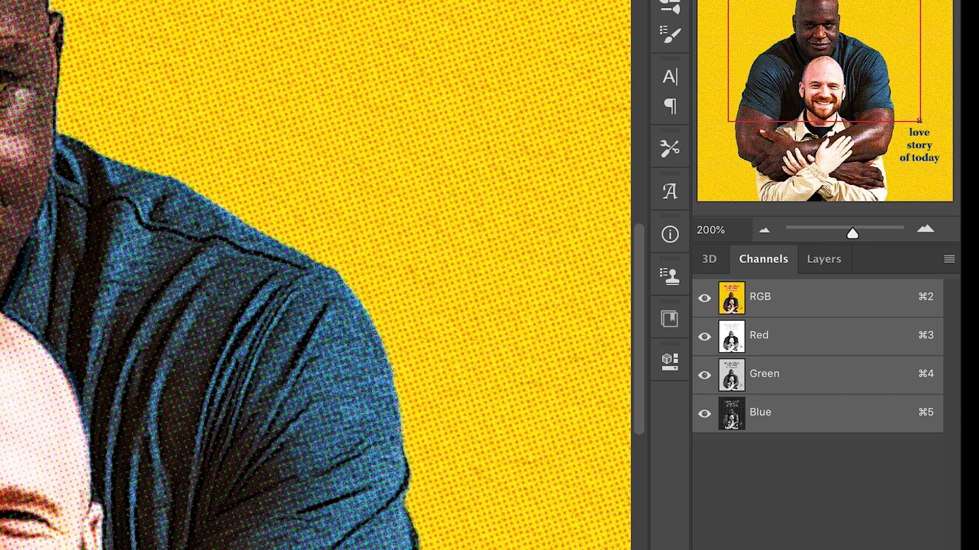
pyautogui.keyDown('super'); pyautogui.click(735, 305); pyautogui.keyUp('super')
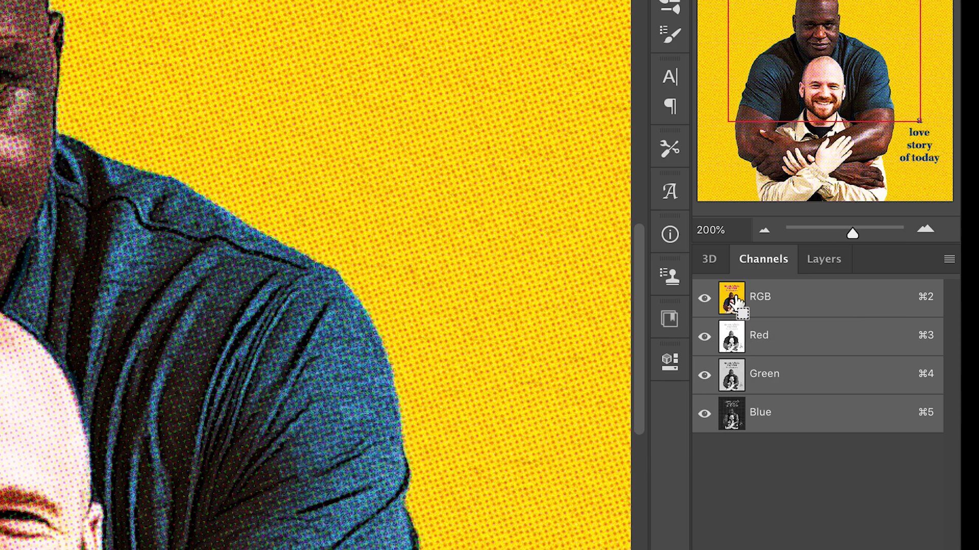
# Add a Curves adjustment layer masked by the loaded selection above Blue-Halftone and invert its mask.
pyautogui.click(824, 259)
pyautogui.click(841, 530)
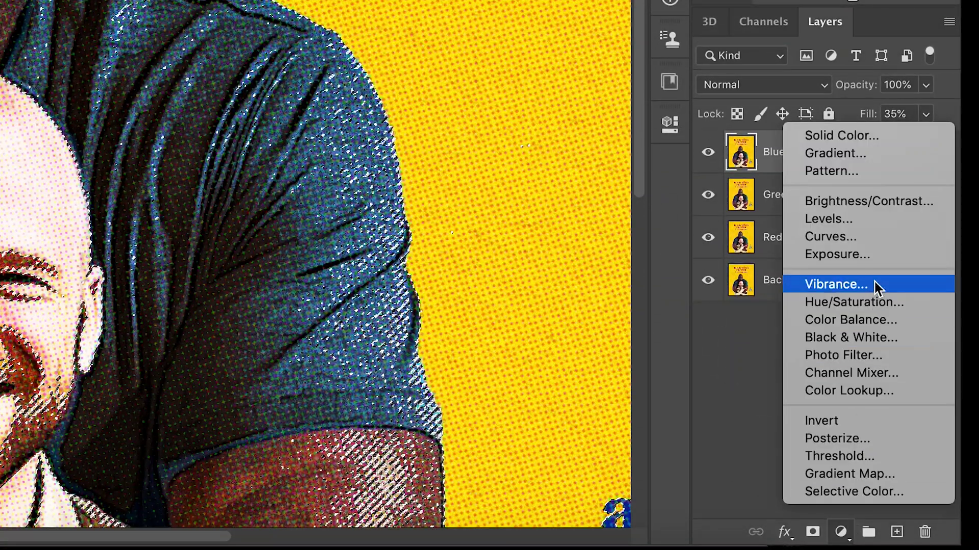
pyautogui.click(858, 236)
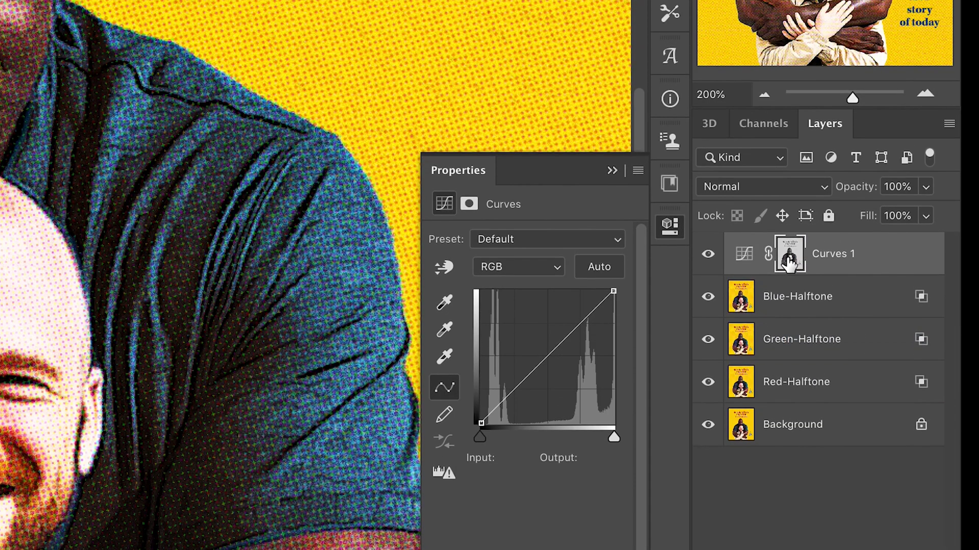
pyautogui.click(788, 143)
pyautogui.press('super+i')
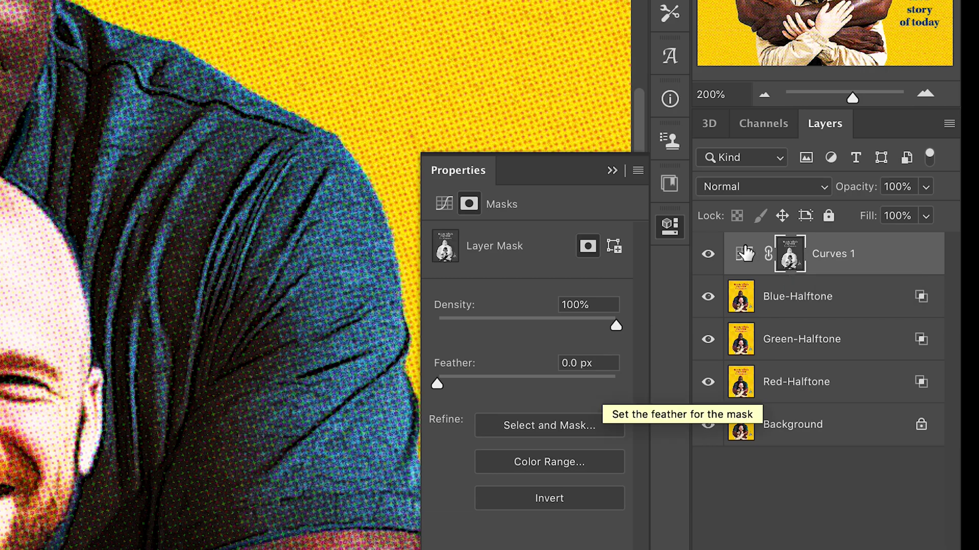
# Set the Curves layer to Hard Light and lift its RGB curve, with black point output 110 and a midpoint at input 126, output 197.
pyautogui.click(748, 187)
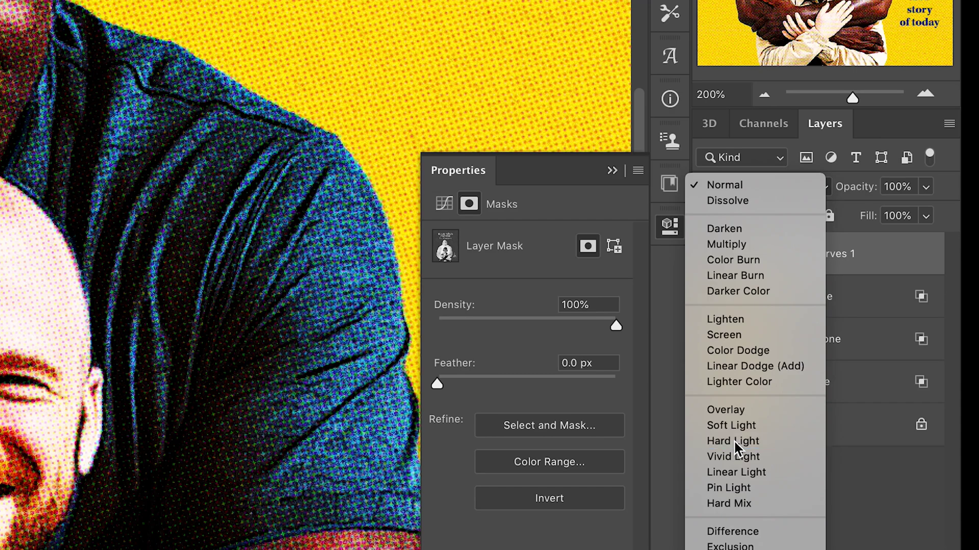
pyautogui.click(733, 439)
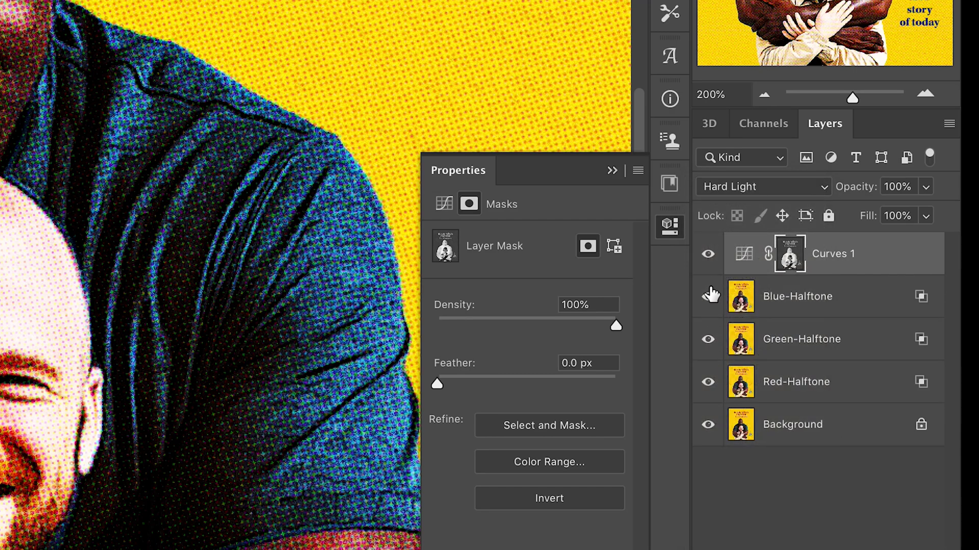
pyautogui.click(742, 266)
pyautogui.moveTo(479, 424); pyautogui.dragTo(448, 362)
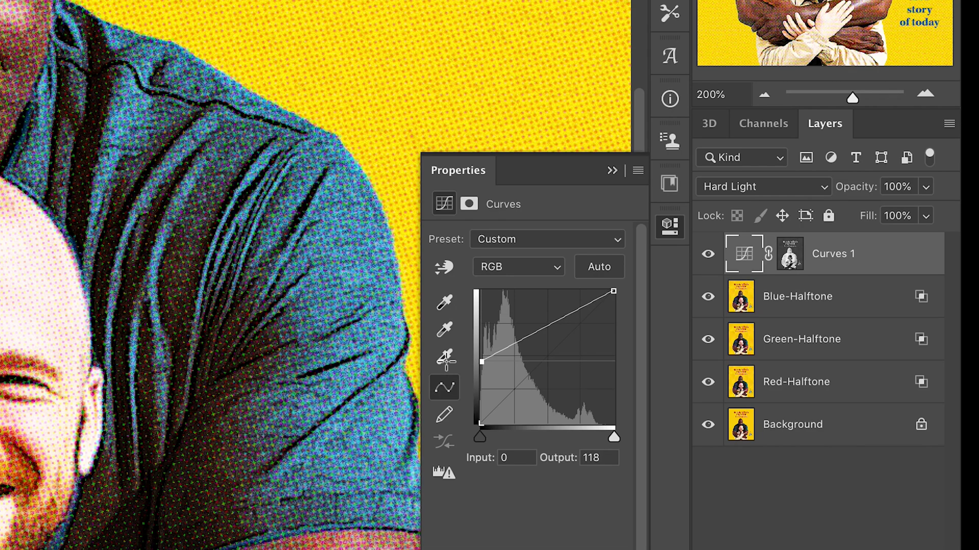
pyautogui.click(546, 327)
pyautogui.moveTo(546, 327); pyautogui.dragTo(546, 321)
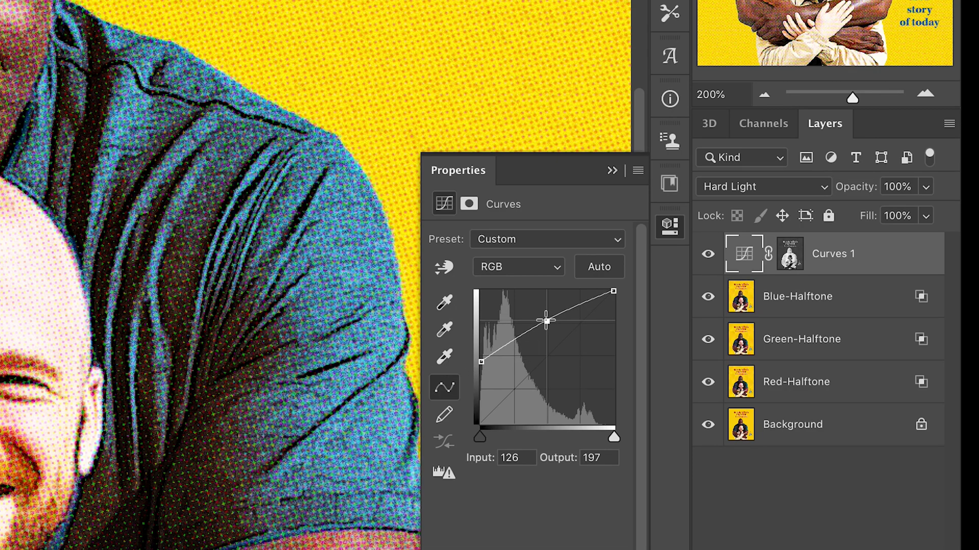
pyautogui.click(481, 362)
pyautogui.moveTo(481, 363); pyautogui.dragTo(482, 367)
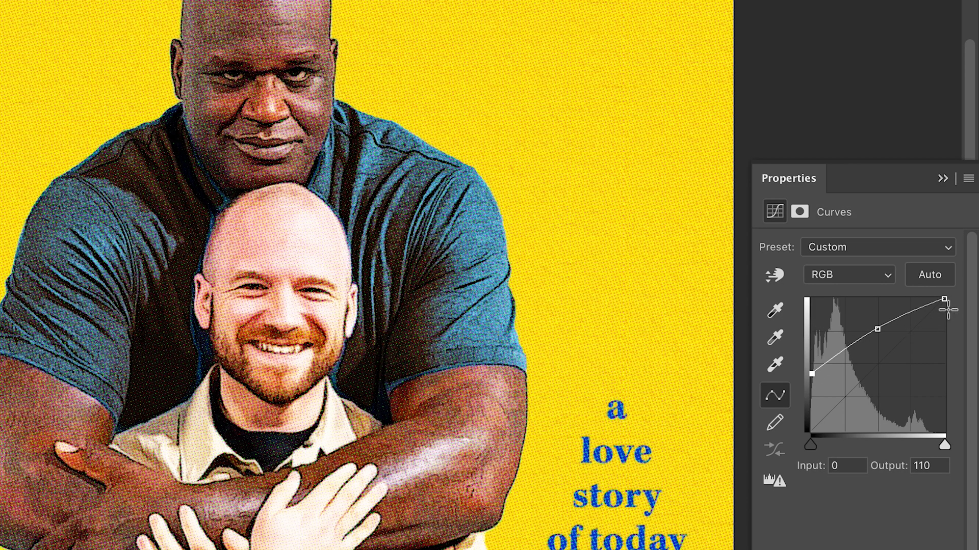
# Lower the RGB curve's white point and bring its midpoint down to output 169 at input 126.
pyautogui.moveTo(942, 302); pyautogui.dragTo(950, 333)
pyautogui.click(878, 329)
pyautogui.moveTo(878, 329); pyautogui.dragTo(877, 344)
# Flatten the Blue channel's curve by setting its black point to output 22 and its white point to output 239.
pyautogui.click(852, 276)
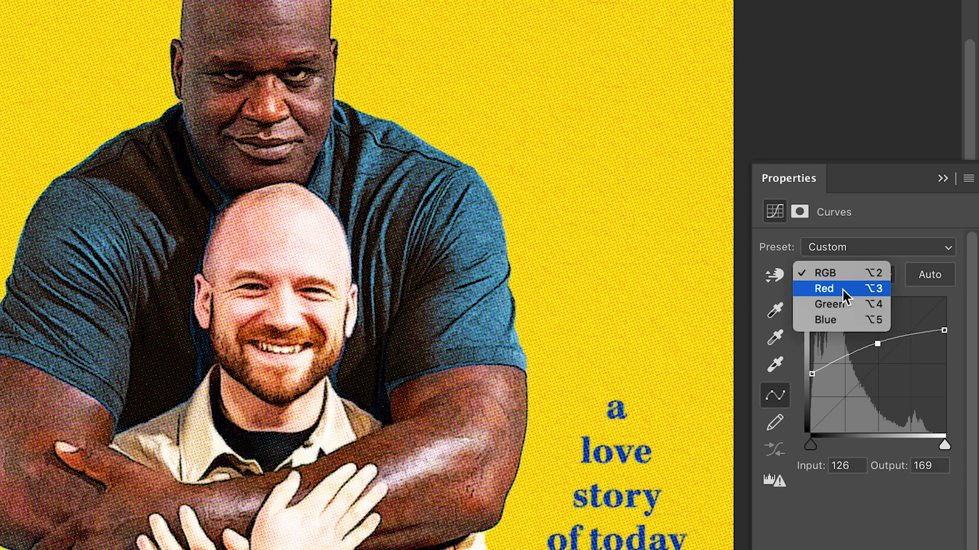
pyautogui.click(827, 321)
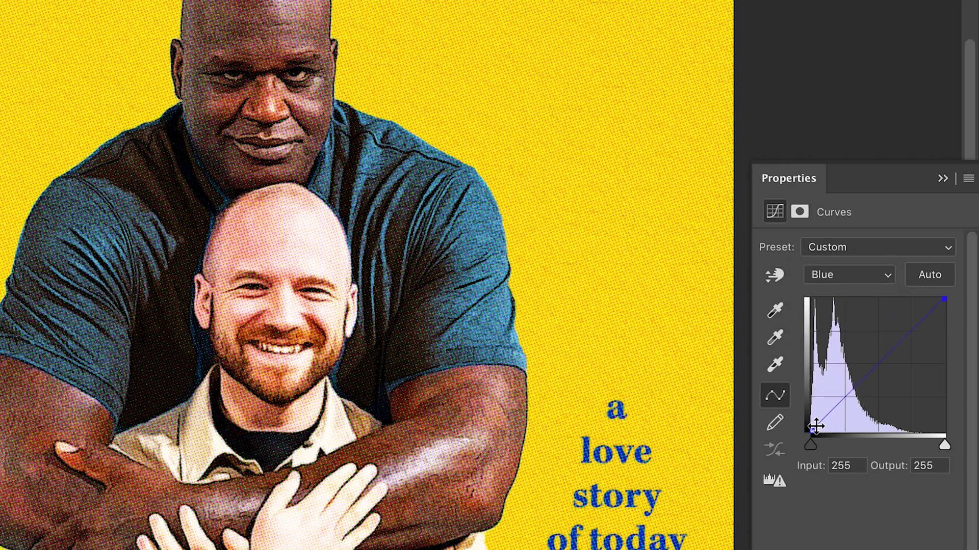
pyautogui.moveTo(811, 429); pyautogui.dragTo(801, 416)
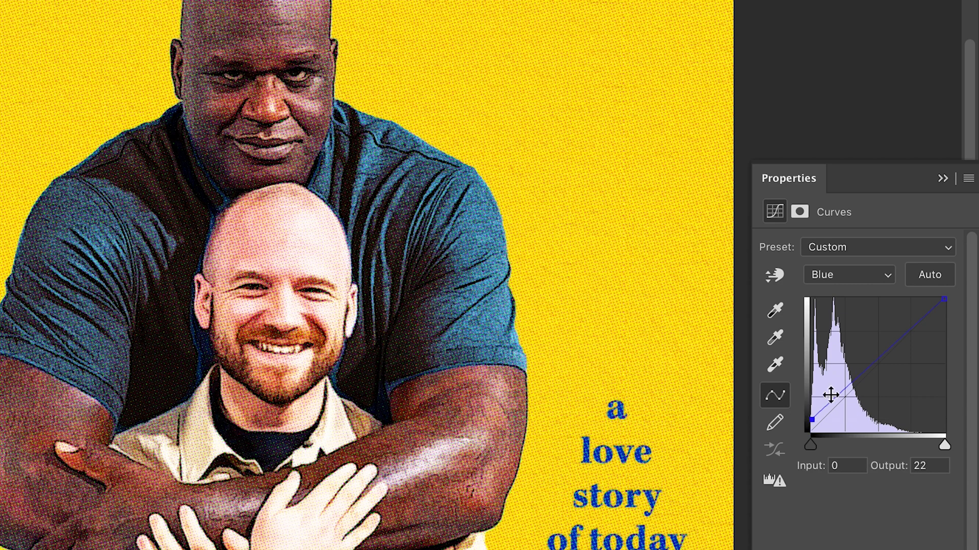
pyautogui.click(941, 301)
pyautogui.moveTo(941, 301); pyautogui.dragTo(953, 310)
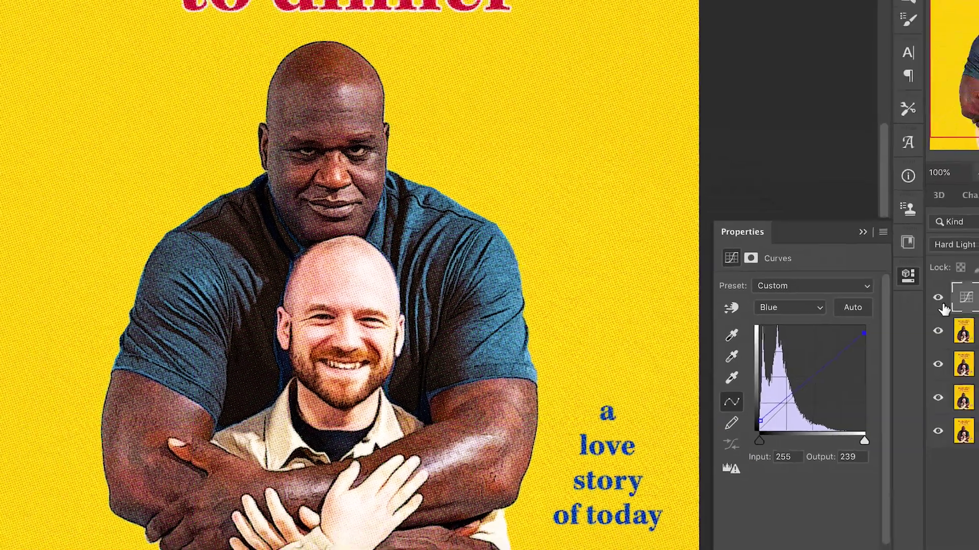
# Compare the poster with and without the Curves layer.
pyautogui.click(825, 337)
pyautogui.click(825, 337)
pyautogui.click(825, 336)
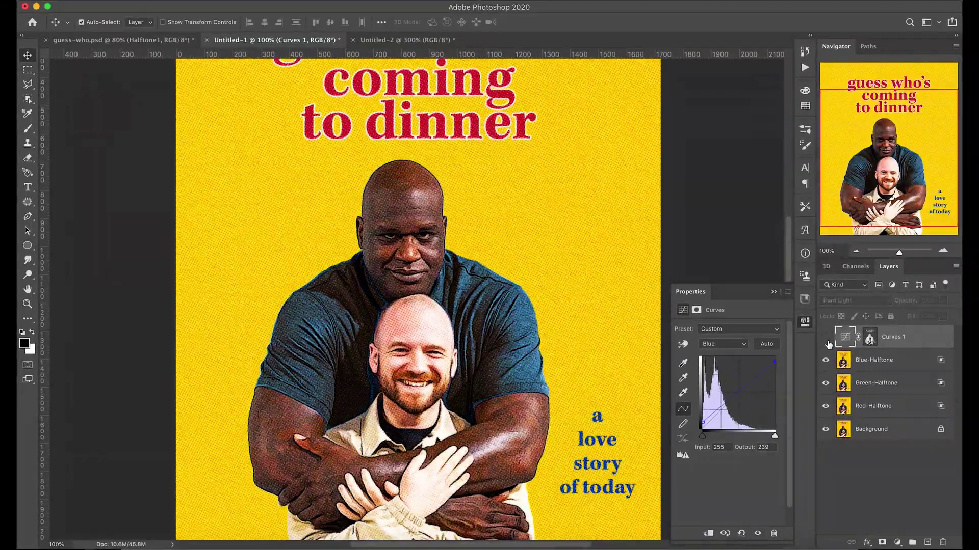
pyautogui.click(828, 343)
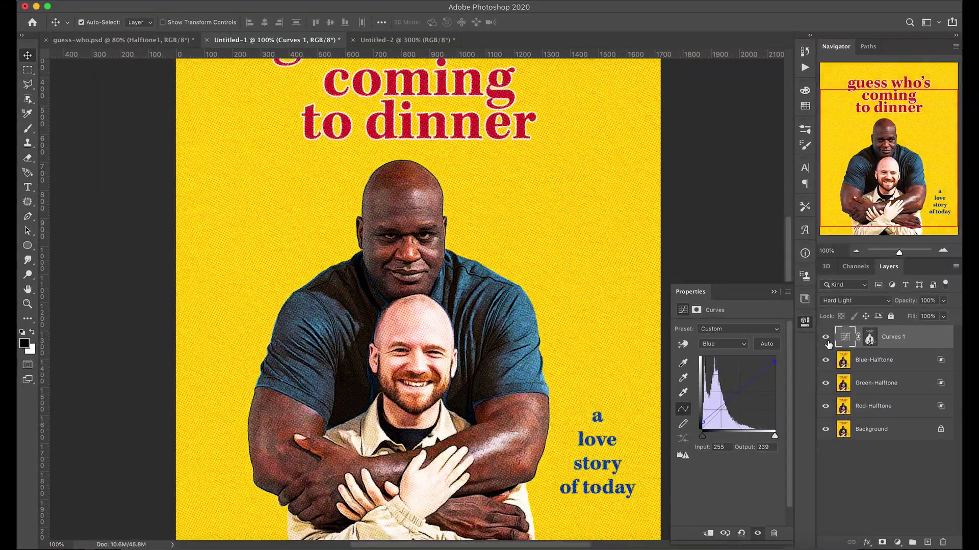
# Group the Curves layer with the three halftone layers and name the group Vintage-Halftone.
pyautogui.keyDown('shift'); pyautogui.click(883, 407); pyautogui.keyUp('shift')
pyautogui.press('super+g')
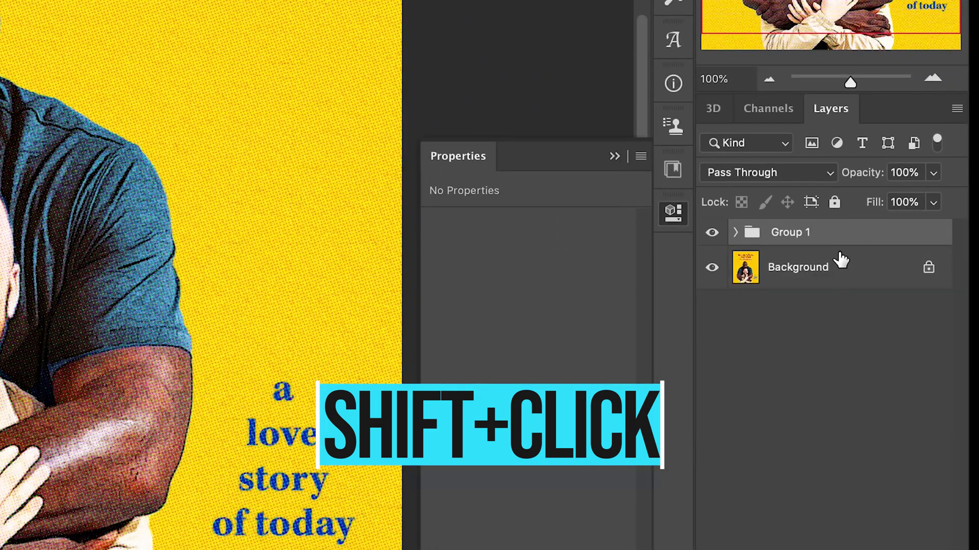
pyautogui.doubleClick(804, 239)
pyautogui.write('Vintage-Halftone')
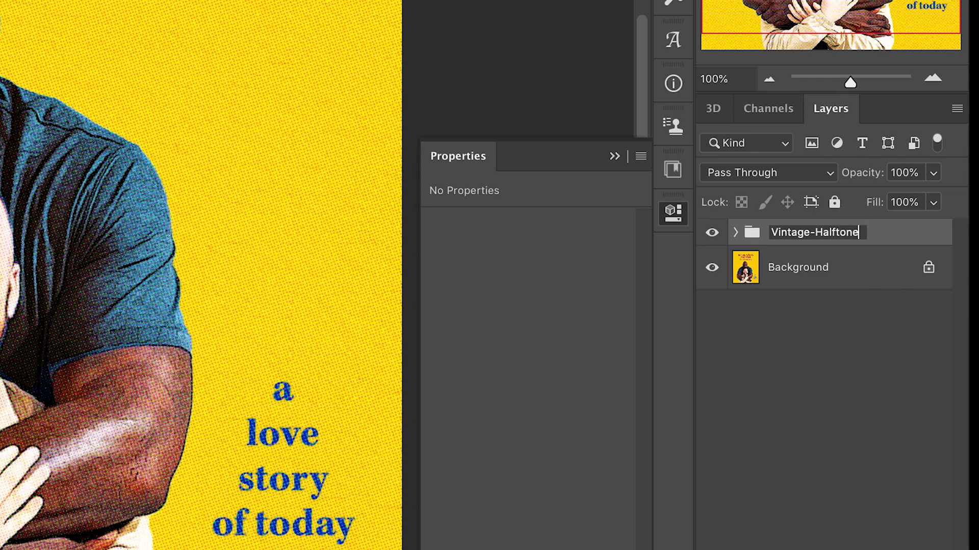
pyautogui.press('Return')
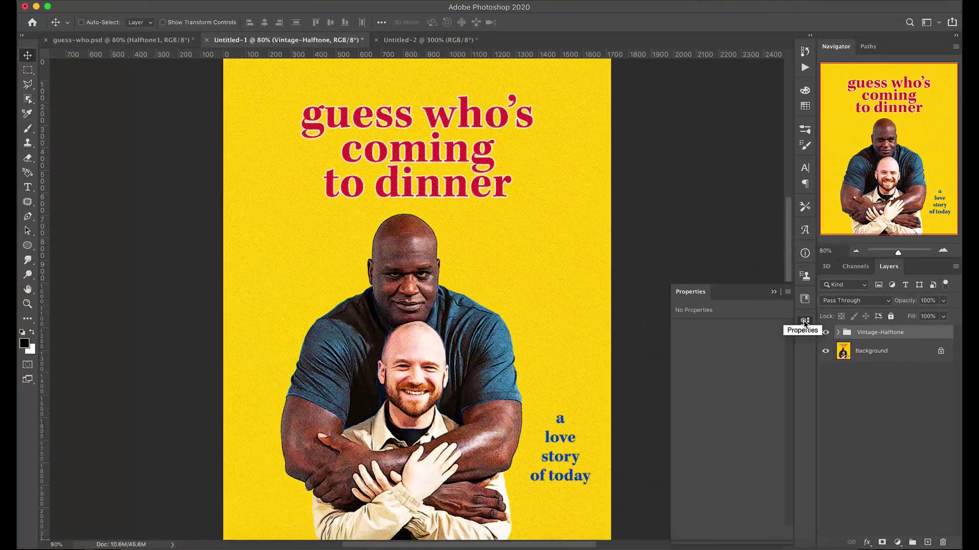
# Compare a close-up of the taller man's face with and without the Vintage-Halftone group.
pyautogui.press('super+plus')
pyautogui.press('super+plus')
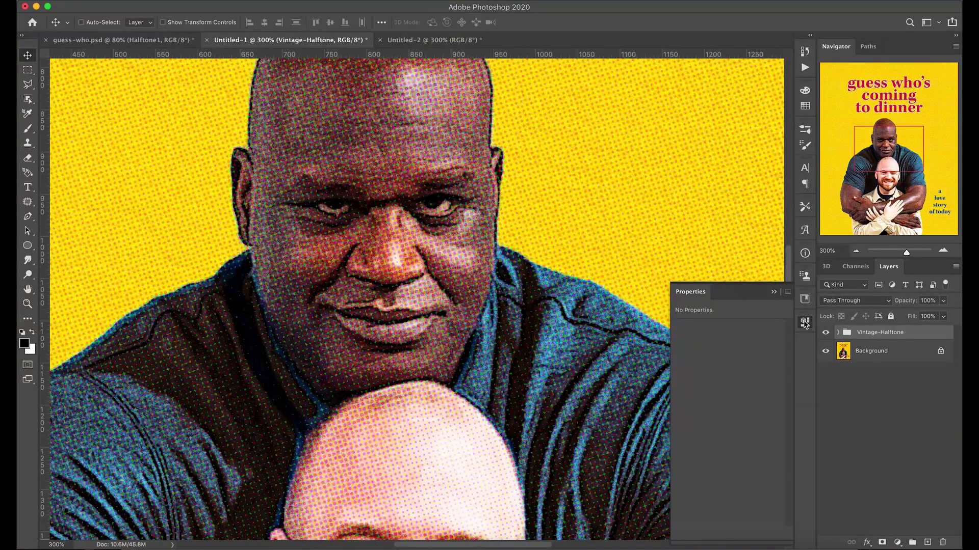
pyautogui.click(826, 333)
pyautogui.click(826, 333)
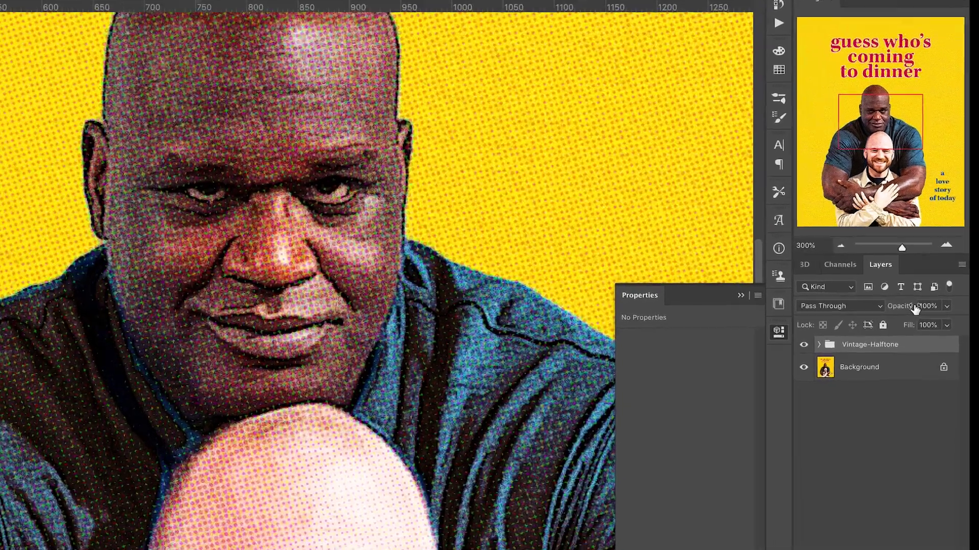
# Try the Vintage-Halftone group at 50% opacity, compare it with the original, and return the group to 100%.
pyautogui.click(920, 306)
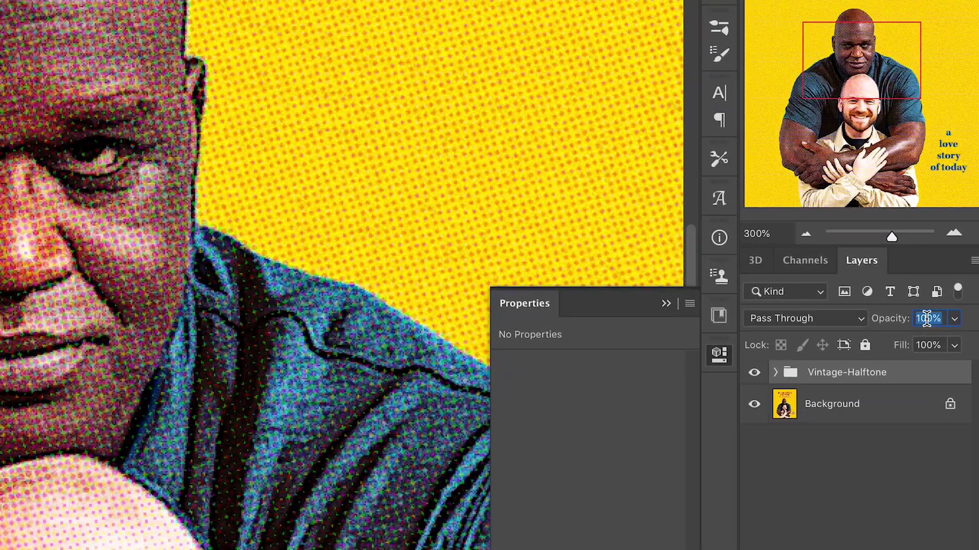
pyautogui.write('50')
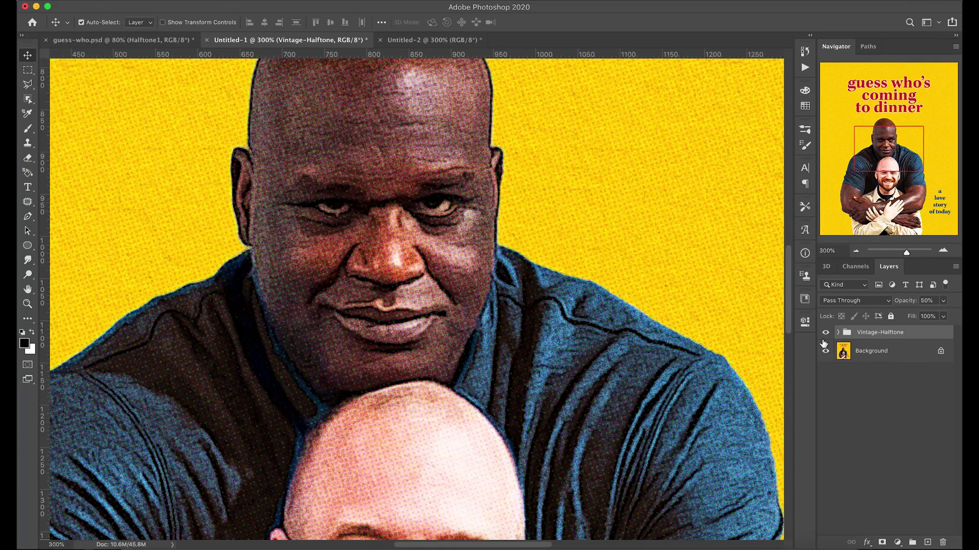
pyautogui.click(825, 333)
pyautogui.click(825, 333)
pyautogui.moveTo(907, 300); pyautogui.dragTo(962, 310)
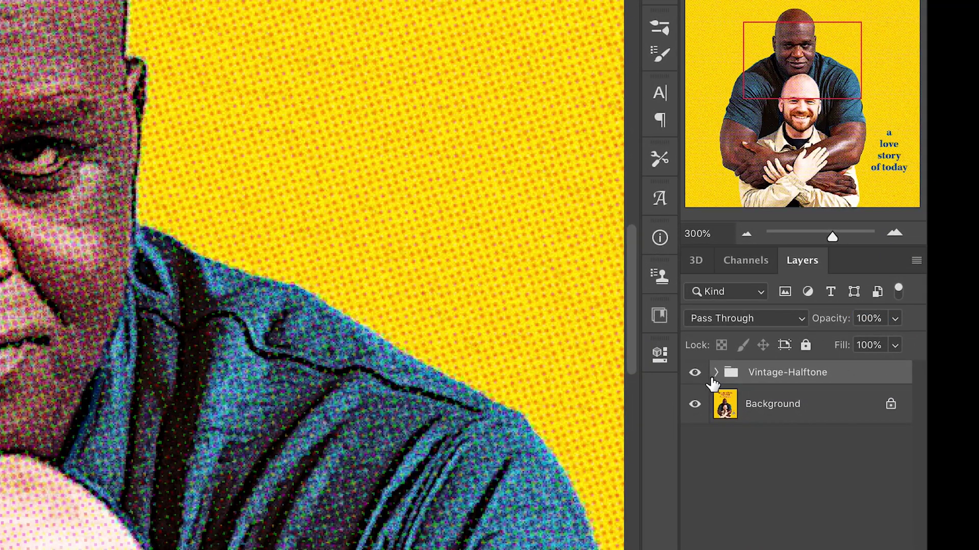
# Nudge the Green-Halftone layer inside the Vintage-Halftone group to the right for a misregistered print look.
pyautogui.click(714, 376)
pyautogui.click(805, 448)
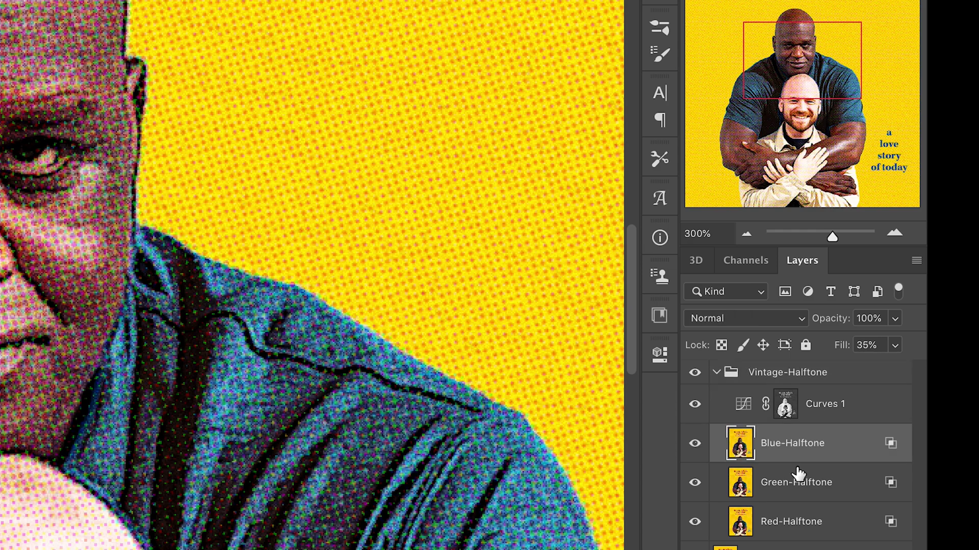
pyautogui.press('v')
pyautogui.click(795, 481)
pyautogui.hotkey('shift', 'Right')
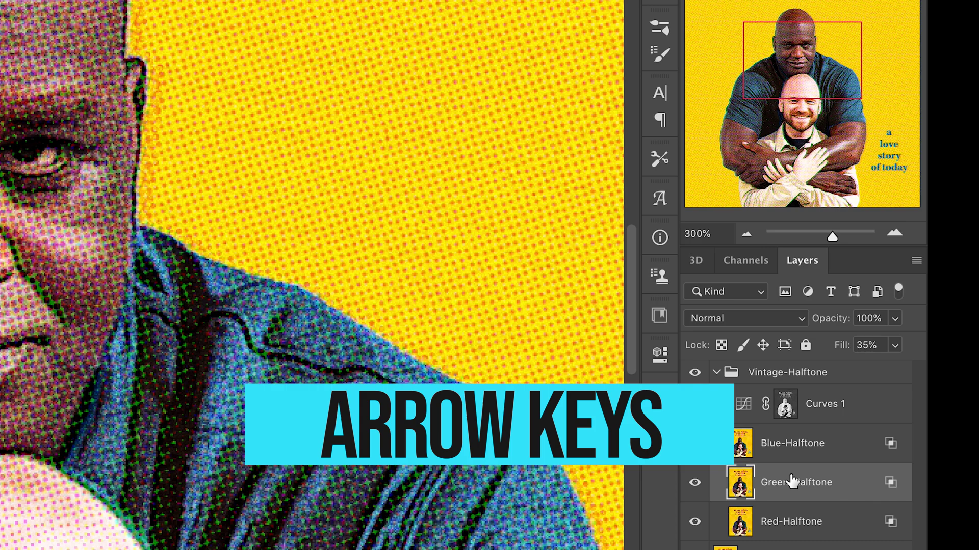
# Nudge the Red-Halftone layer sideways by a few small increments to offset it from the other colors.
pyautogui.click(790, 458)
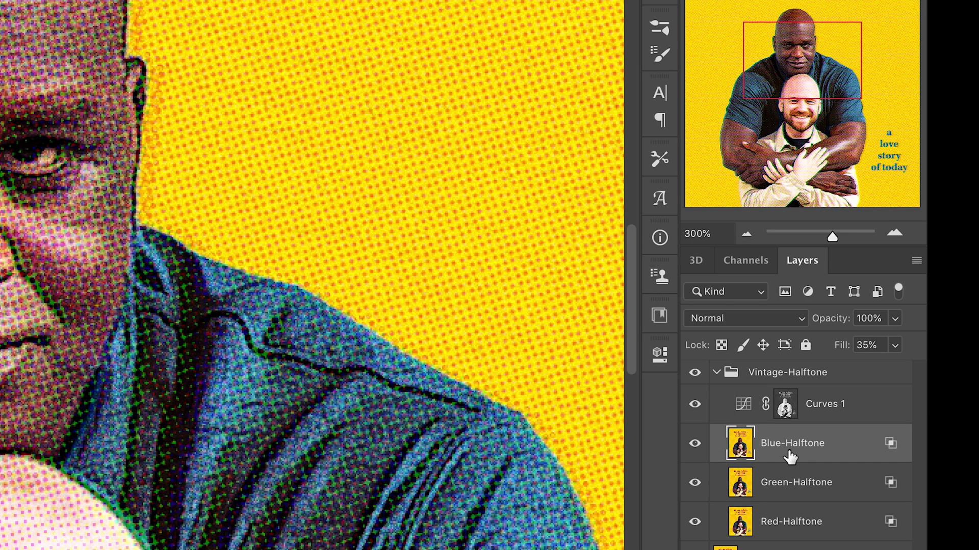
pyautogui.click(777, 527)
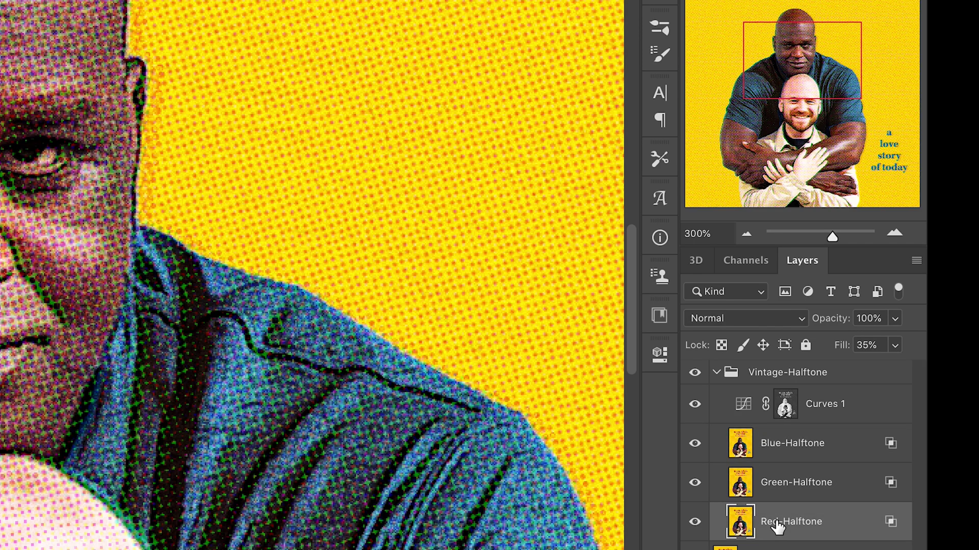
pyautogui.press('Right')
pyautogui.press('Right')
pyautogui.press('Right')
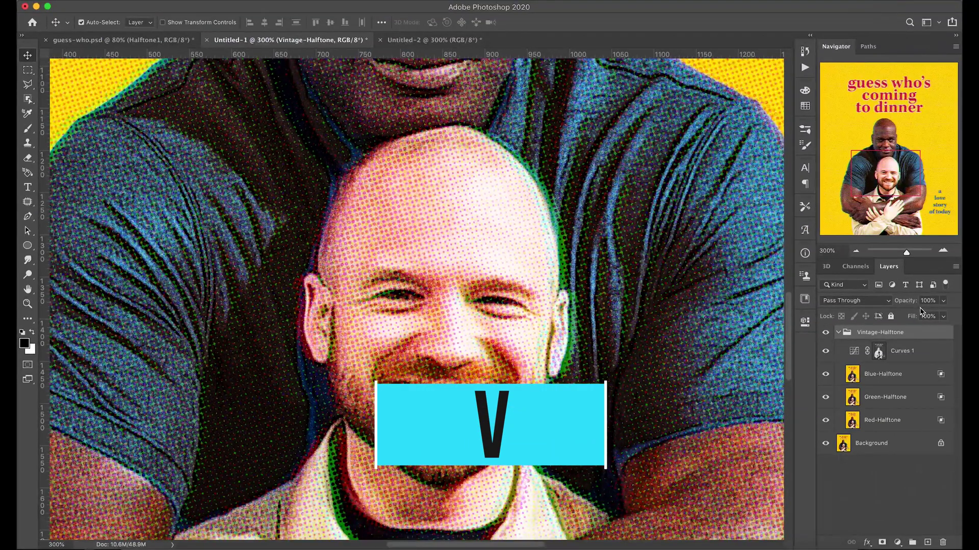
# Set the Vintage-Halftone group to 50% opacity and compare the whole poster with and without the group.
pyautogui.press('5')
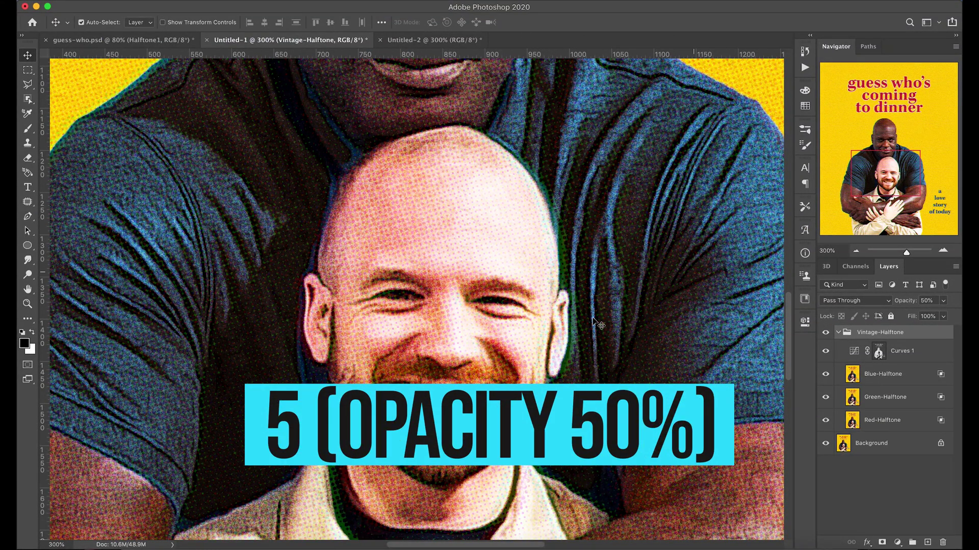
pyautogui.press('super+0')
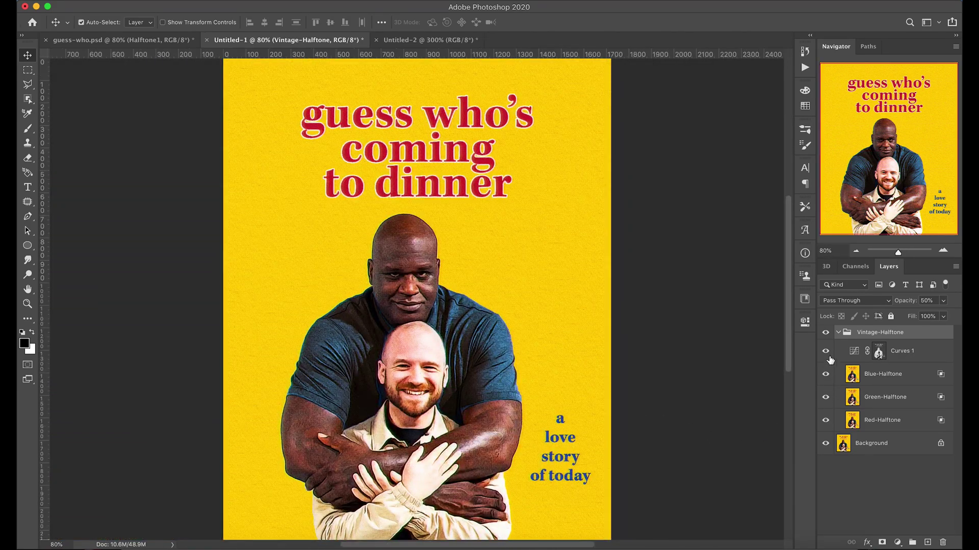
pyautogui.click(838, 332)
pyautogui.click(825, 332)
pyautogui.click(825, 333)
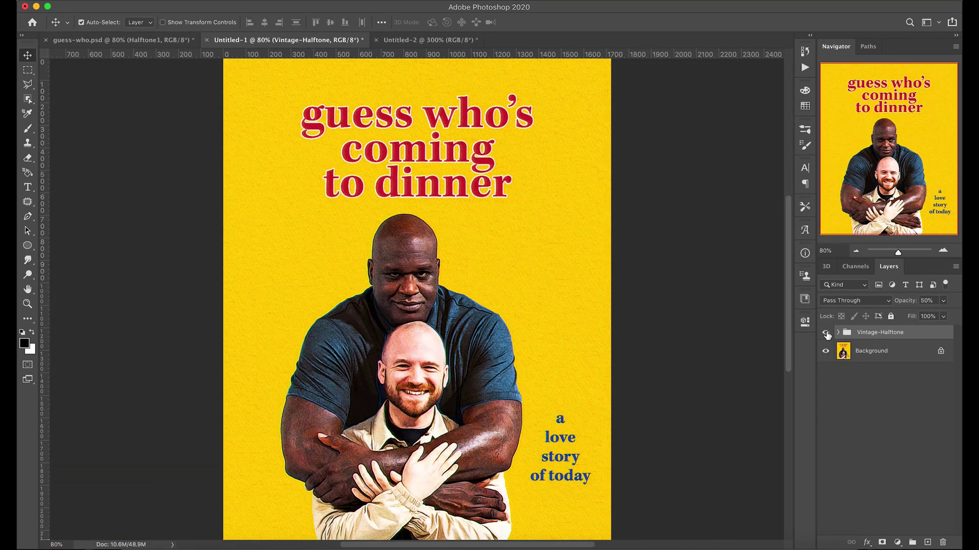
pyautogui.click(826, 333)
pyautogui.click(825, 332)
# Compare close-ups of both faces with and without the Vintage-Halftone group, and set the group's opacity back to 100%.
pyautogui.press('super+plus')
pyautogui.press('super+plus')
pyautogui.press('super+plus')
pyautogui.press('super+plus')
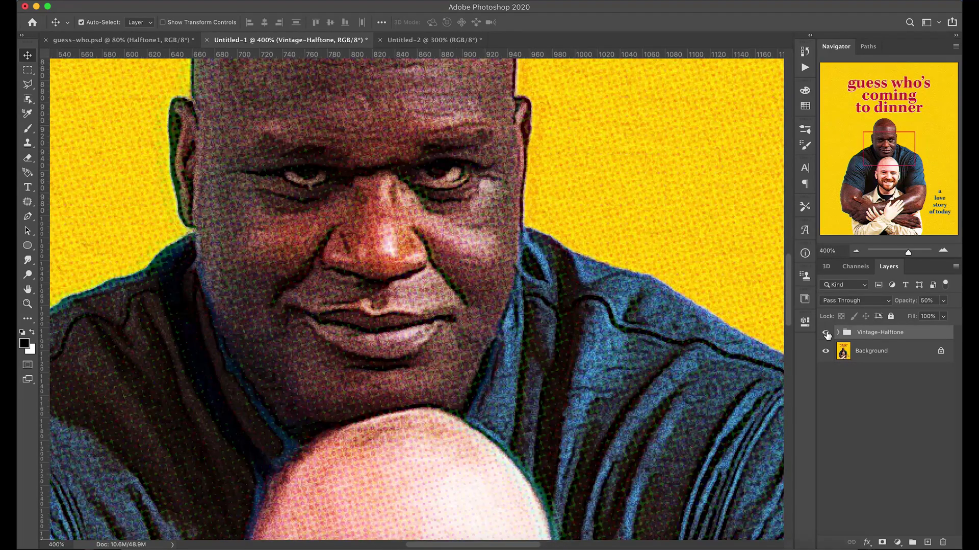
pyautogui.click(826, 333)
pyautogui.click(826, 332)
pyautogui.scroll(-1, 674, 316)
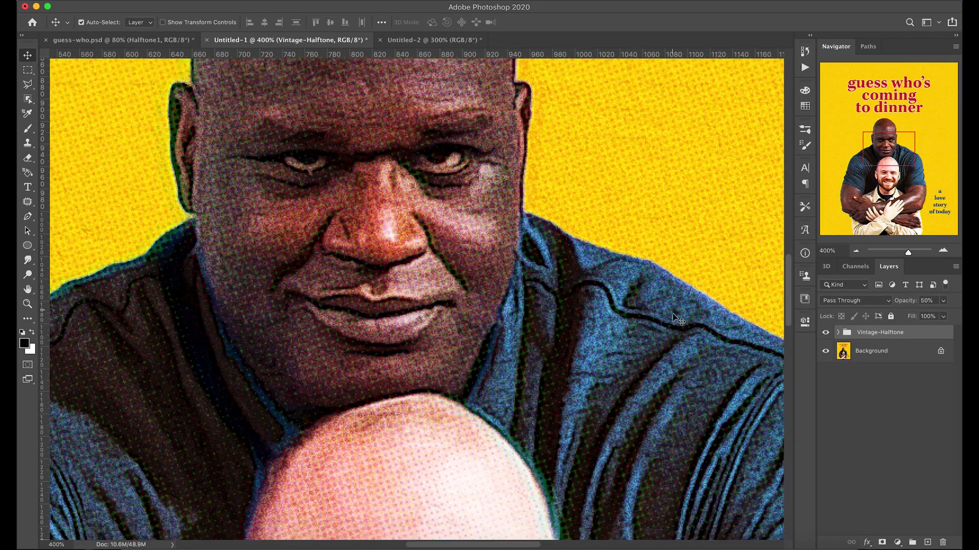
pyautogui.scroll(-5, 673, 316)
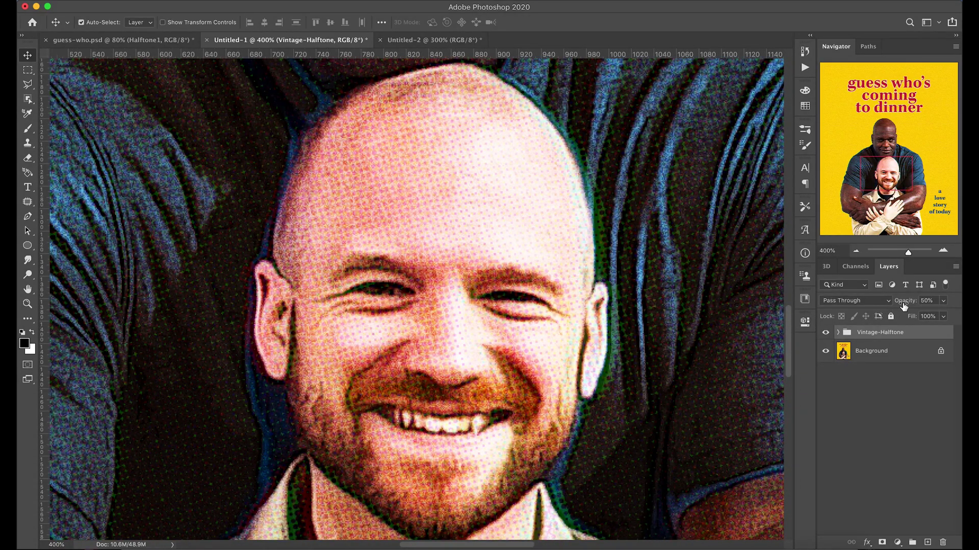
pyautogui.moveTo(903, 305); pyautogui.dragTo(919, 312)
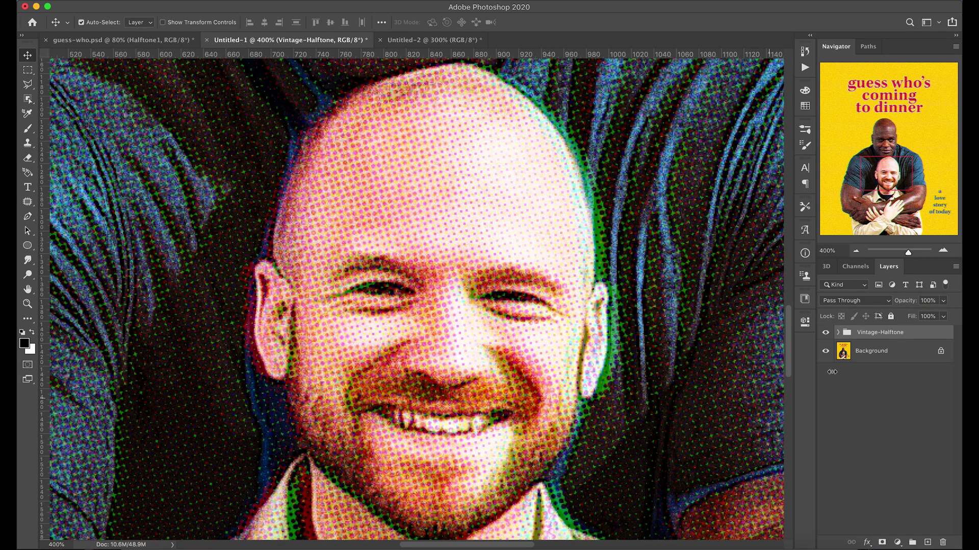
# Nudge the Green-Halftone layer back to the left and the Red-Halftone layer to the right to realign the colors.
pyautogui.click(839, 333)
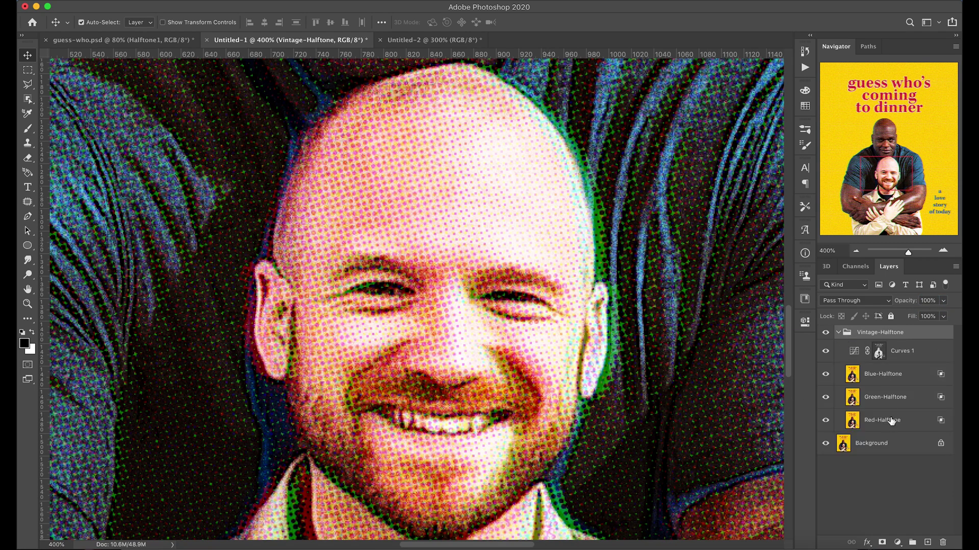
pyautogui.click(893, 399)
pyautogui.hotkey('shift', 'Left')
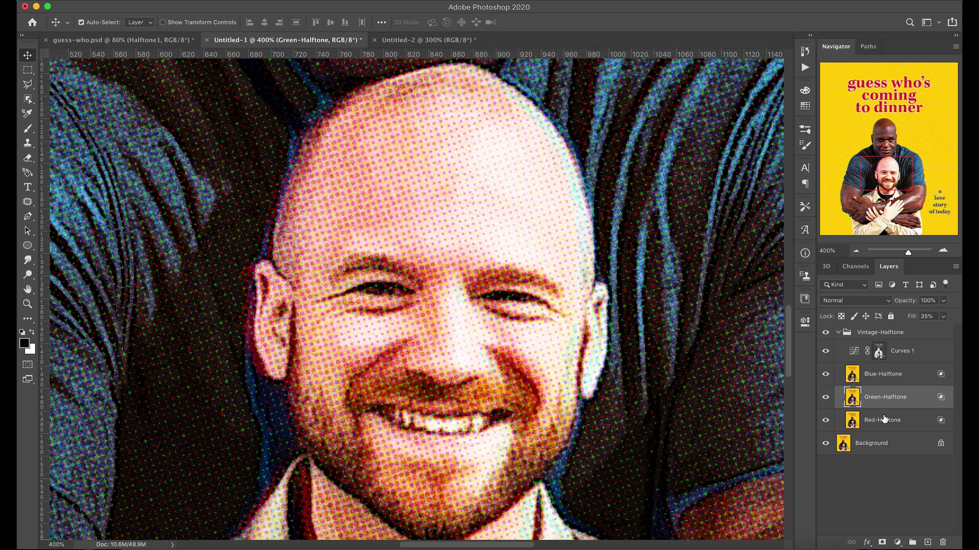
pyautogui.click(884, 419)
pyautogui.press('Right')
pyautogui.press('super+0')
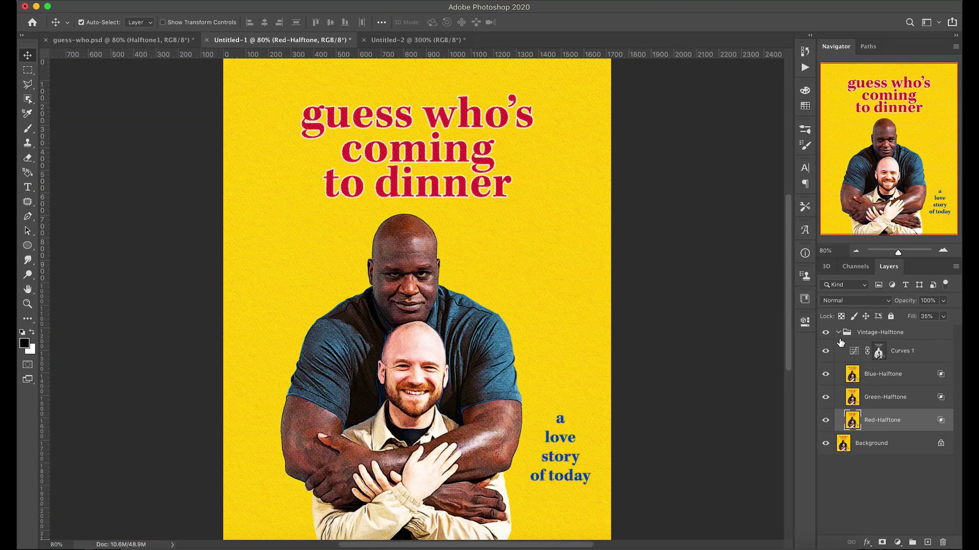
# Collapse the Vintage-Halftone group and compare the whole poster with and without it.
pyautogui.click(838, 332)
pyautogui.click(825, 332)
pyautogui.click(826, 332)
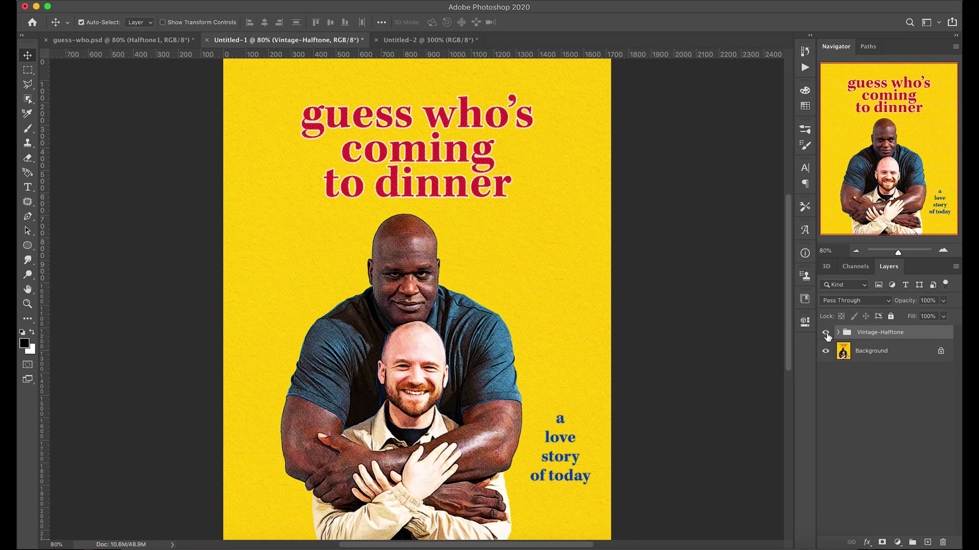
# Add a Curves adjustment above the Vintage-Halftone group, raising the blue channel's black point and lowering its white point to an output of 237.
pyautogui.click(897, 542)
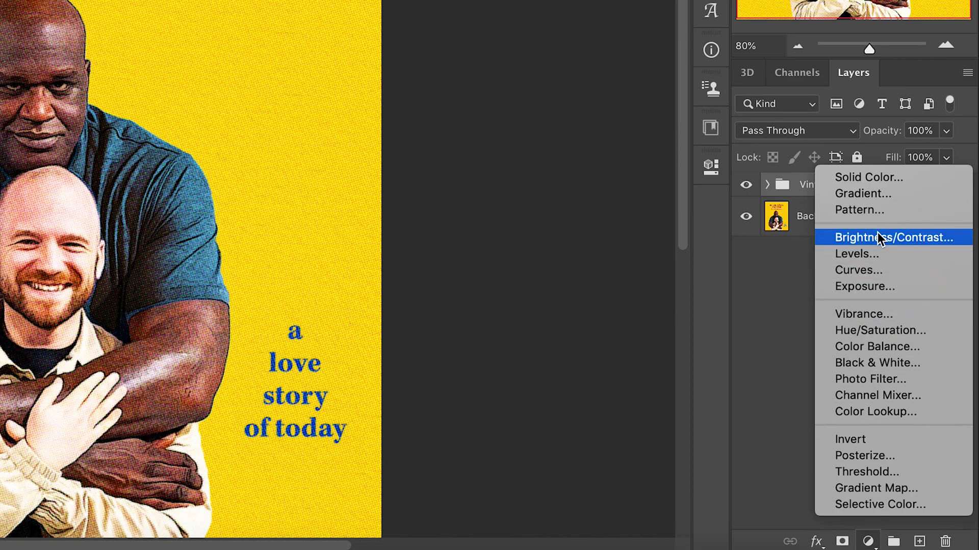
pyautogui.click(871, 270)
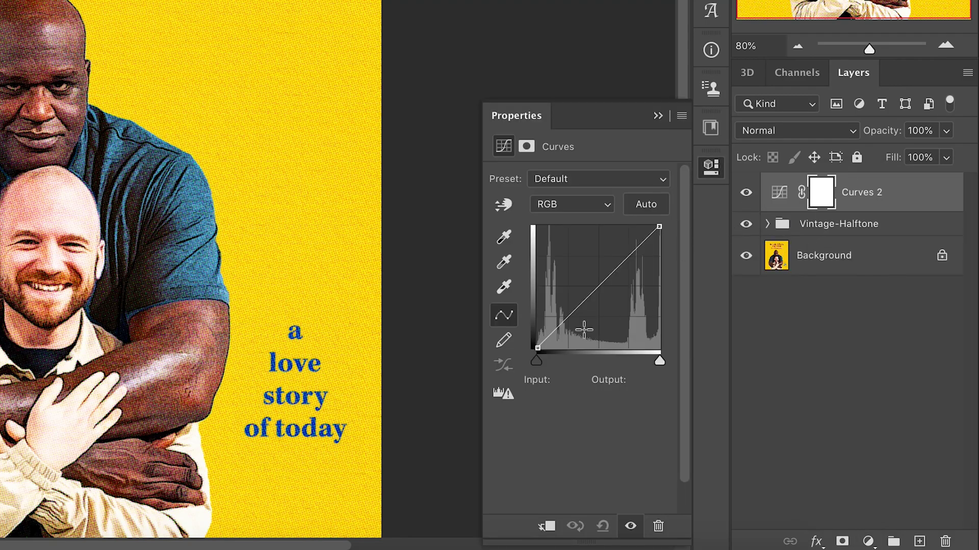
pyautogui.click(575, 206)
pyautogui.click(552, 251)
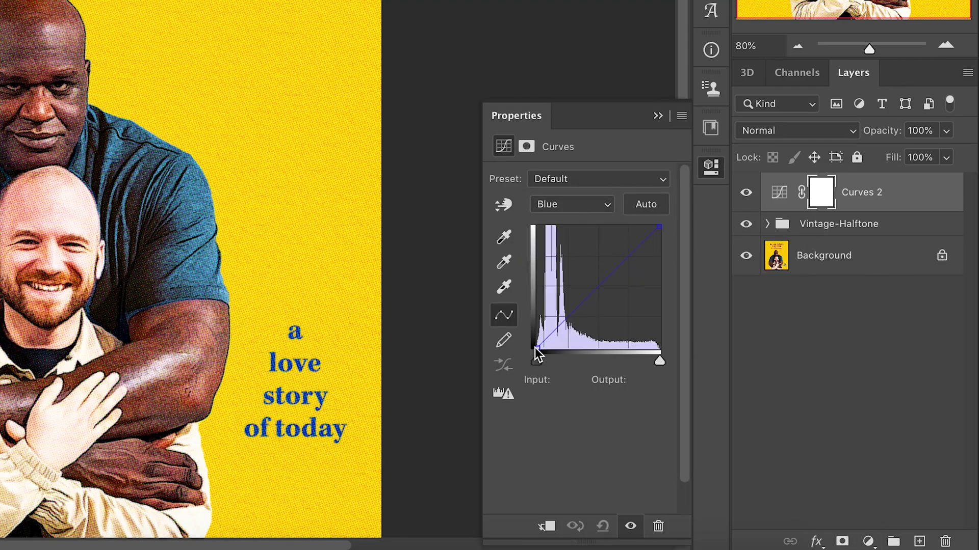
pyautogui.moveTo(536, 347); pyautogui.dragTo(521, 333)
pyautogui.moveTo(662, 225); pyautogui.dragTo(673, 236)
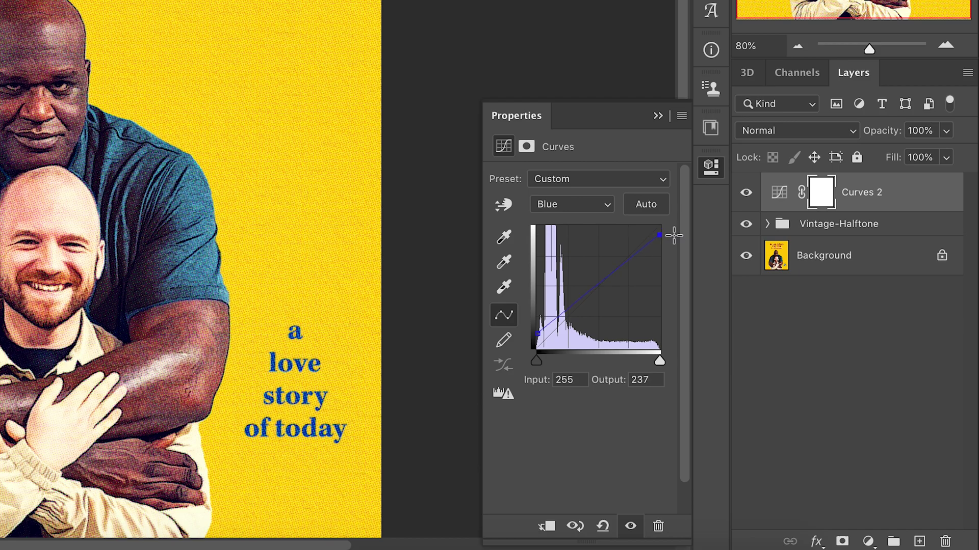
pyautogui.click(746, 194)
pyautogui.click(747, 193)
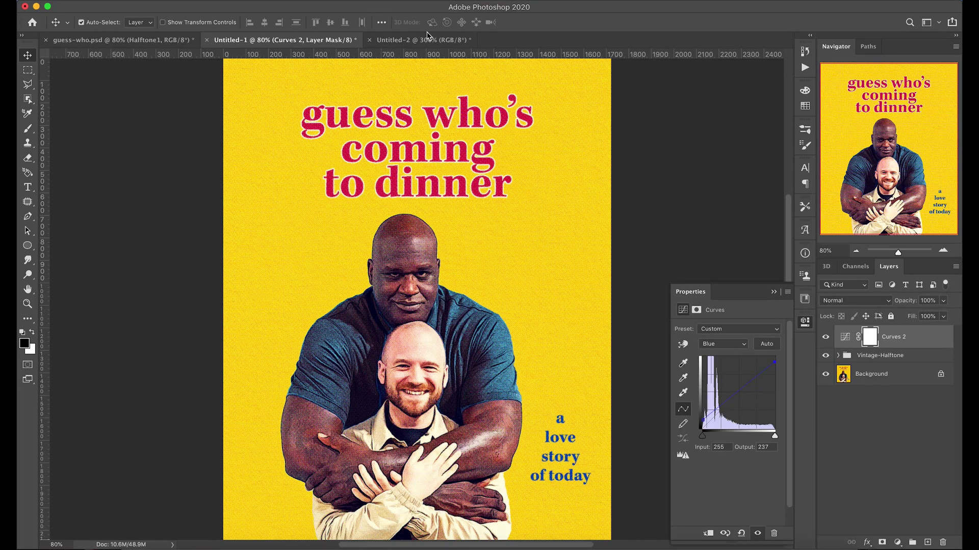
# Run the Vintage-Halftone-4px action on the whole poster in the Untitled-2 document.
pyautogui.click(424, 40)
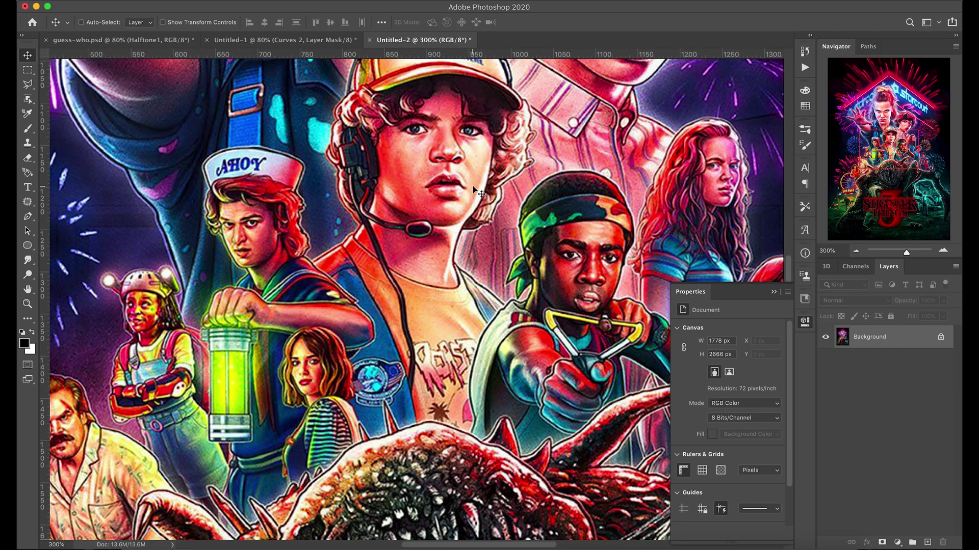
pyautogui.press('super+0')
pyautogui.click(806, 323)
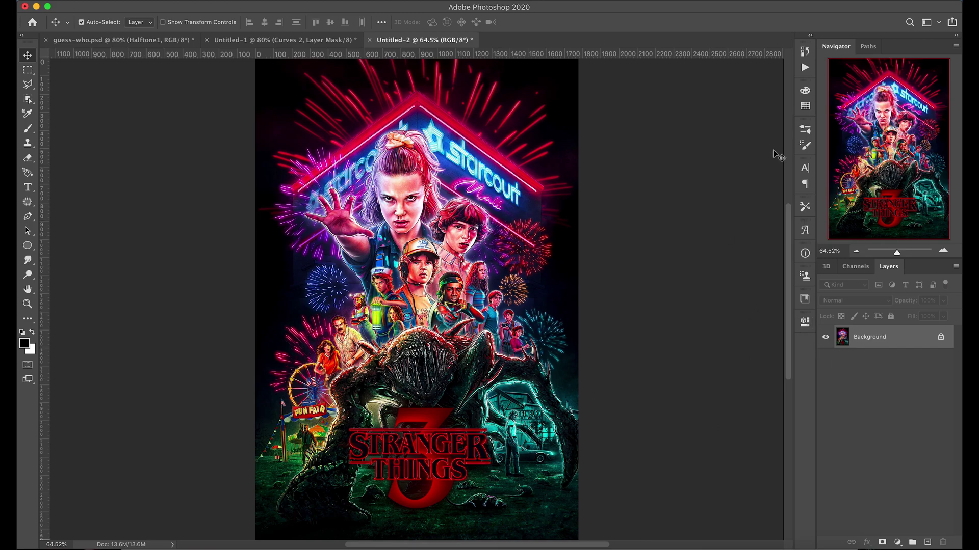
pyautogui.click(805, 67)
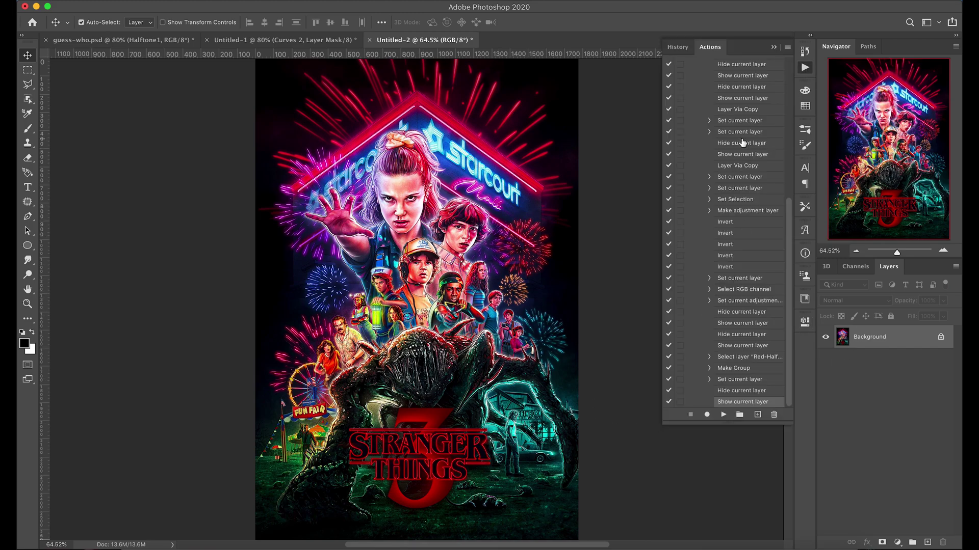
pyautogui.scroll(10, 742, 143)
pyautogui.click(701, 209)
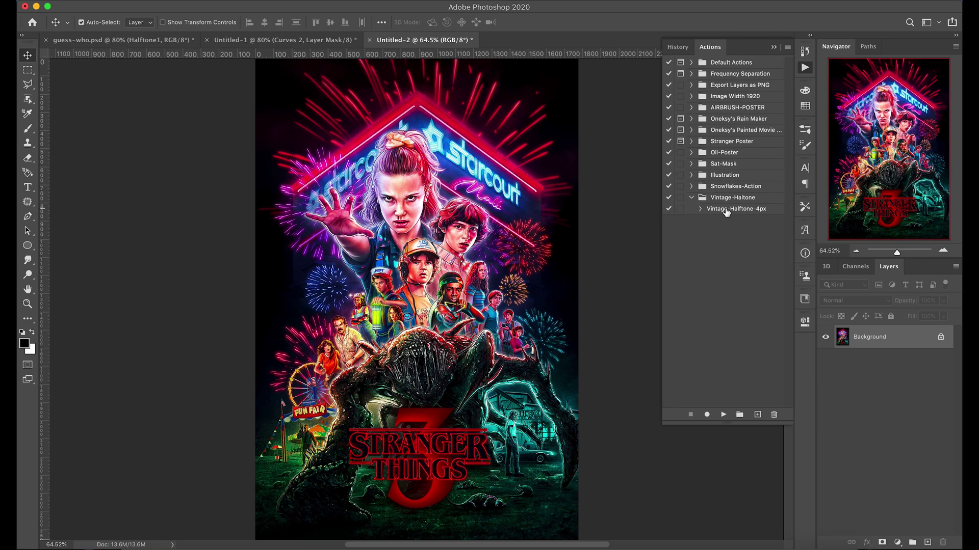
pyautogui.click(726, 210)
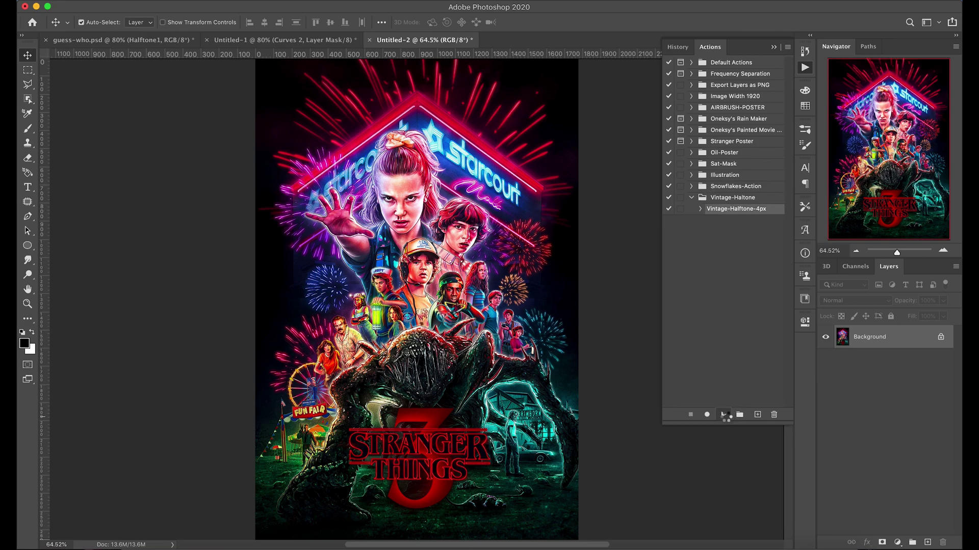
# Try the new Vintage-Halftone group at 50% opacity on a close-up of the characters, and set it to 30%.
pyautogui.press('super+plus')
pyautogui.press('super+plus')
pyautogui.press('super+plus')
pyautogui.press('super+plus')
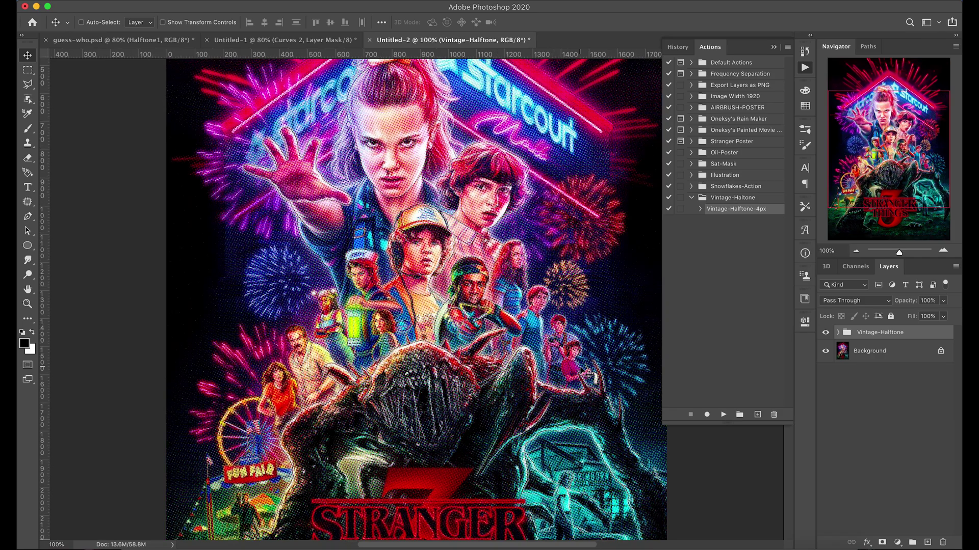
pyautogui.scroll(5, 395, 303)
pyautogui.hscroll(-8, 395, 303)
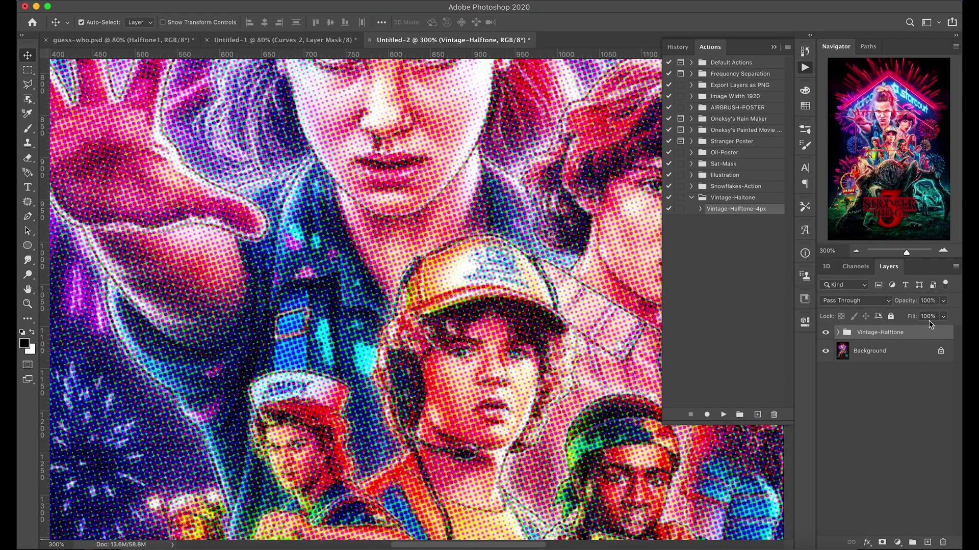
pyautogui.press('5')
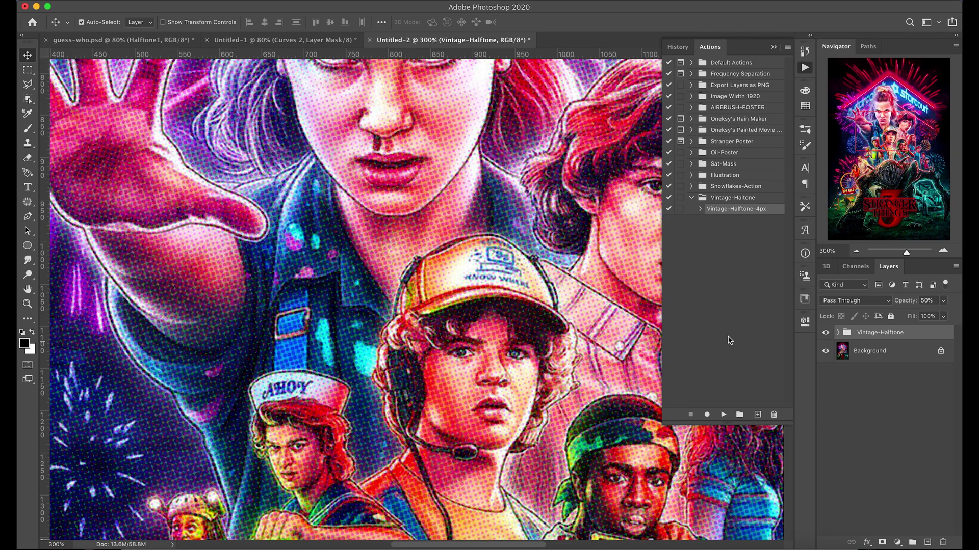
pyautogui.click(937, 301)
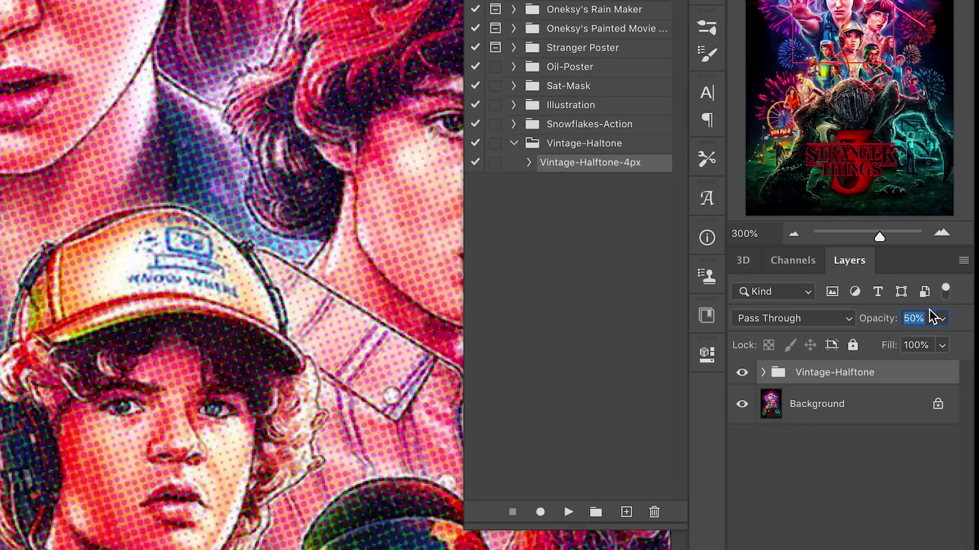
pyautogui.write('30')
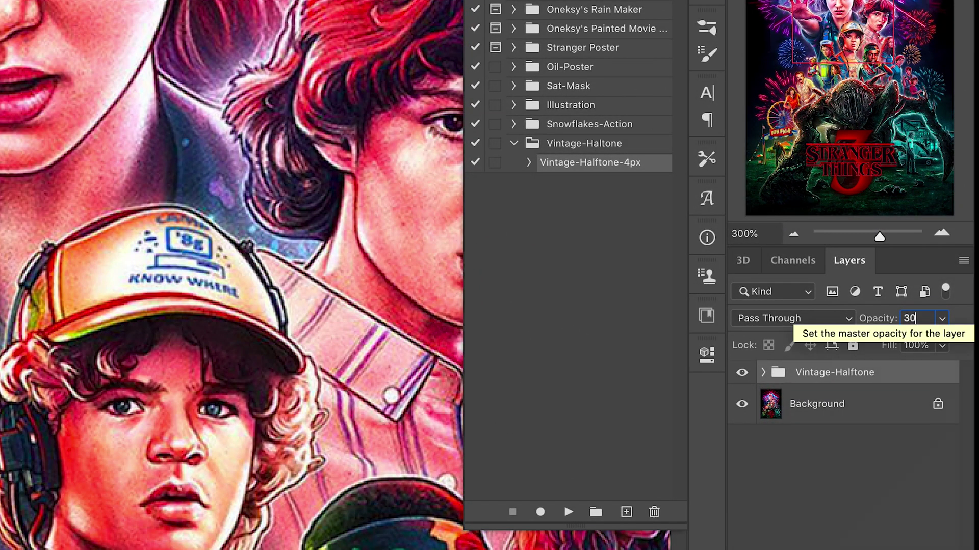
pyautogui.press('Return')
# Compare close-ups of the characters' faces with and without the Vintage-Halftone group.
pyautogui.click(742, 373)
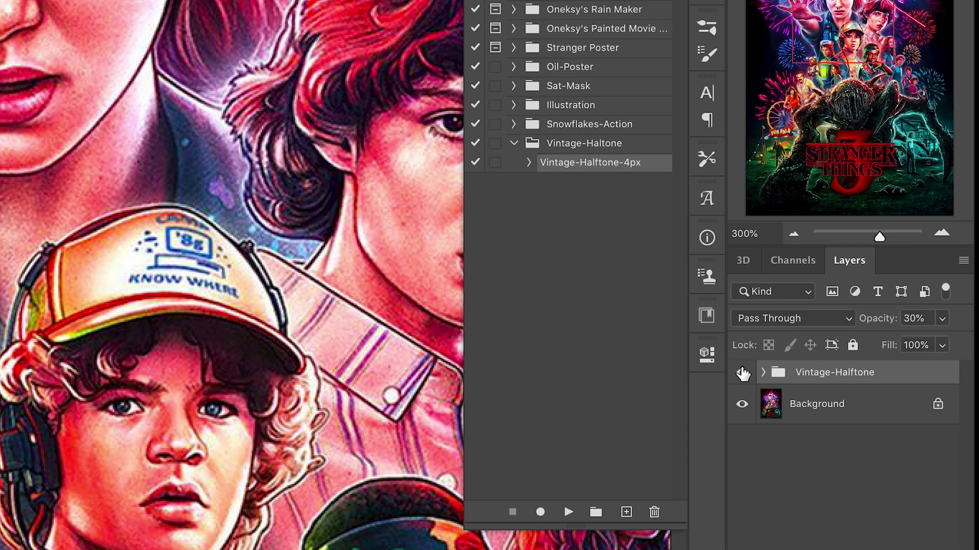
pyautogui.click(741, 372)
pyautogui.hotkey('alt', 'F9')
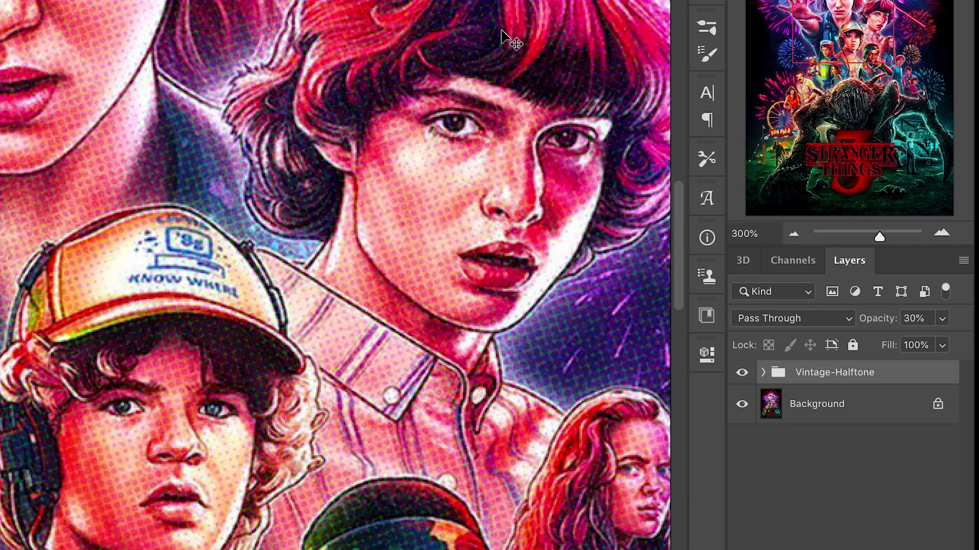
pyautogui.scroll(5, 214, 235)
pyautogui.scroll(5, 219, 240)
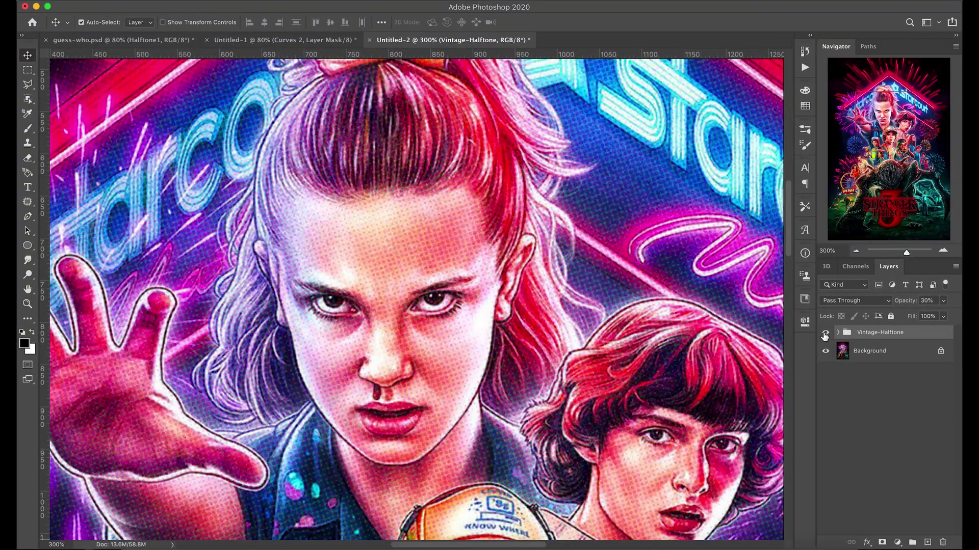
pyautogui.click(826, 335)
pyautogui.click(825, 334)
pyautogui.click(826, 335)
pyautogui.click(825, 334)
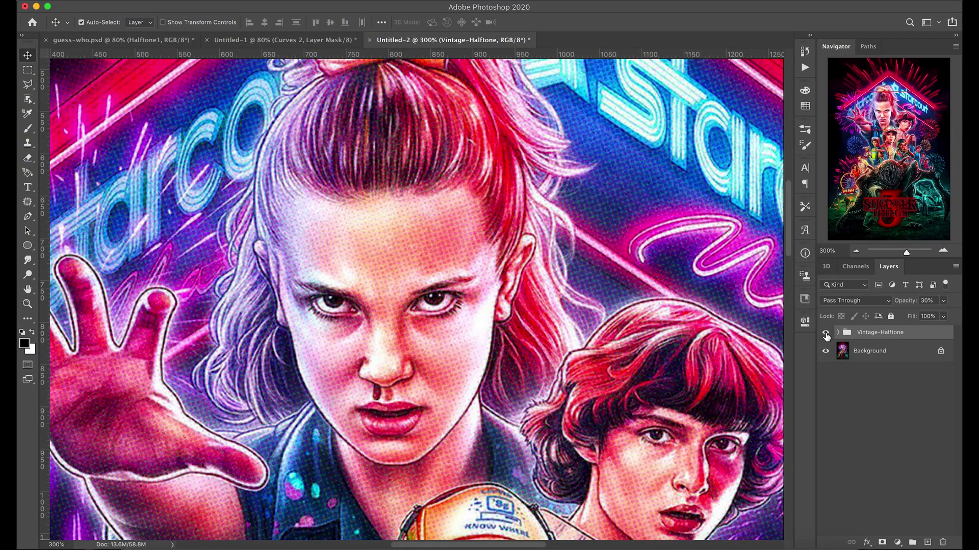